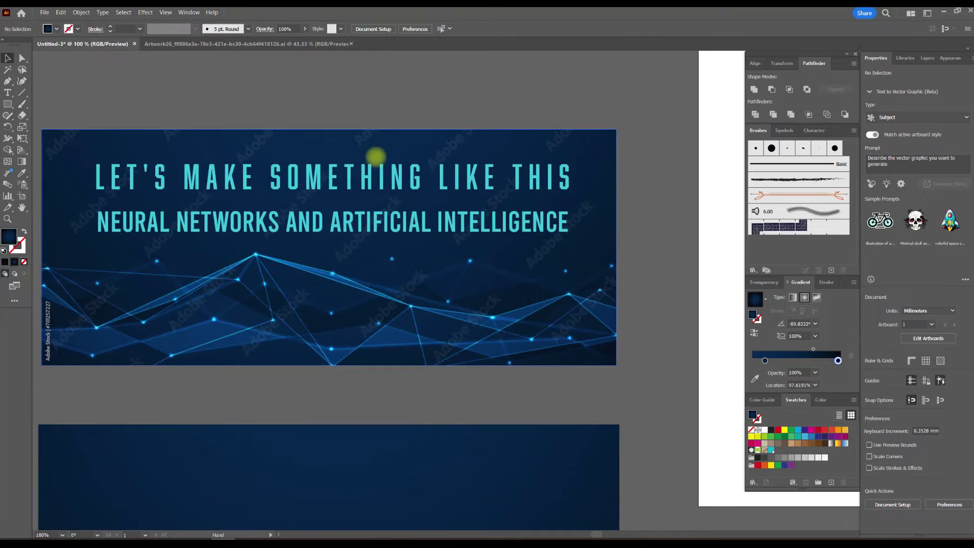
Step: Set up the Pen tool with no fill and a white stroke
left_click_drag(376, 157, 419, 196)
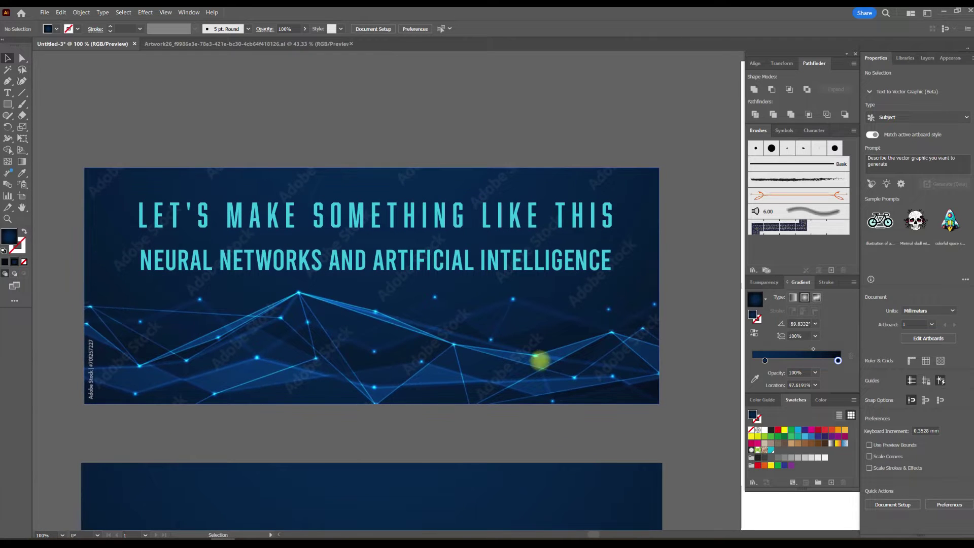
mouse_move(502, 385)
left_mouse_down()
mouse_move(489, 315)
mouse_move(505, 305)
left_mouse_up()
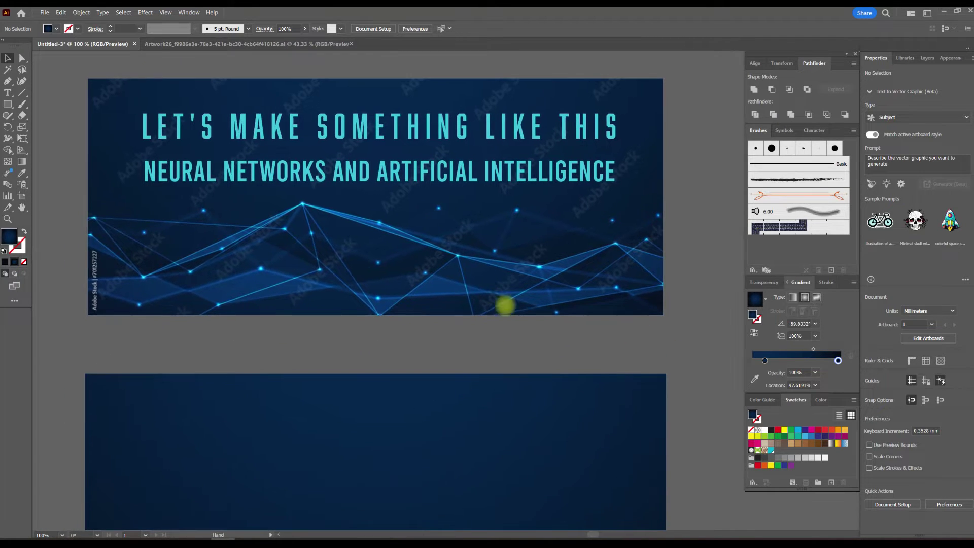
scroll(483, 301, "down", 3)
scroll(474, 301, "down", 2)
left_click(518, 311)
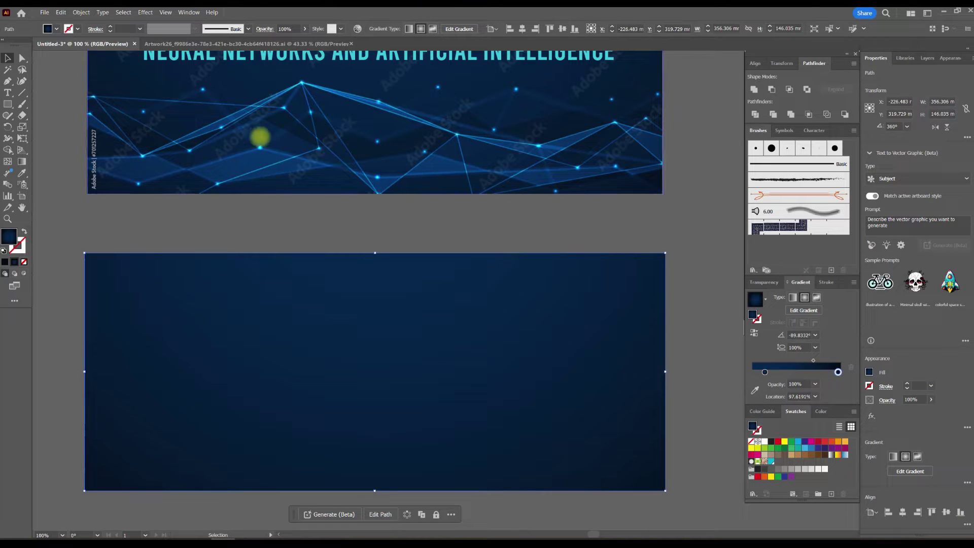
left_click(7, 81)
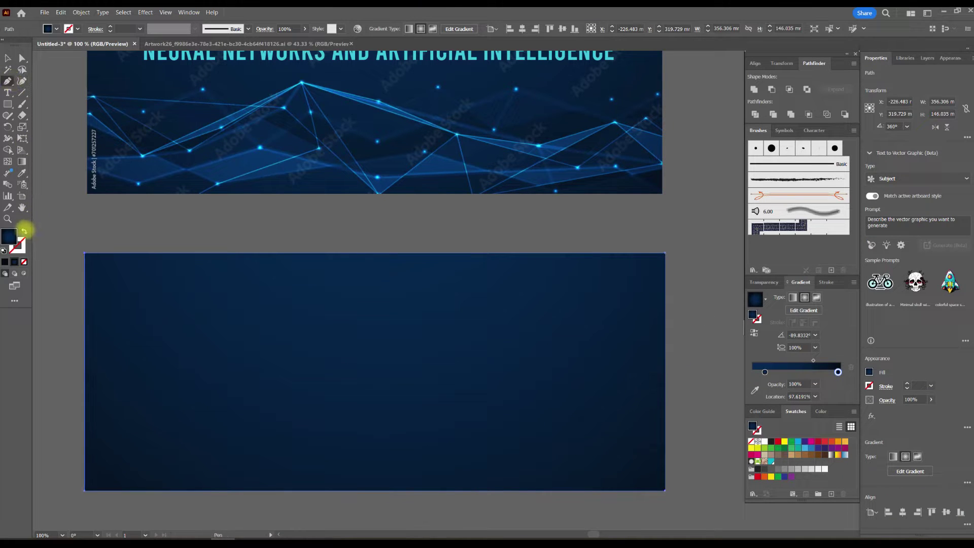
key("ctrl+shift+a")
left_click(24, 231)
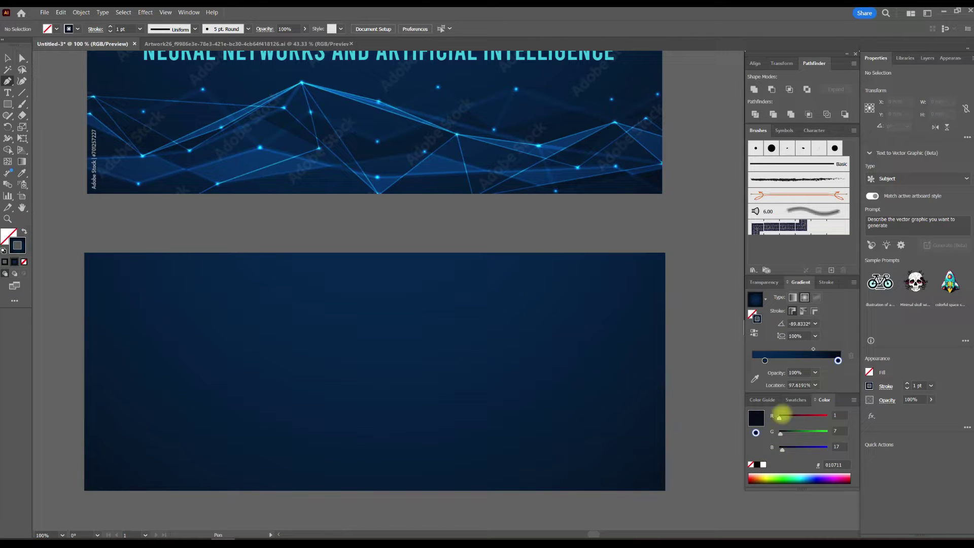
left_click(795, 400)
left_click(765, 430)
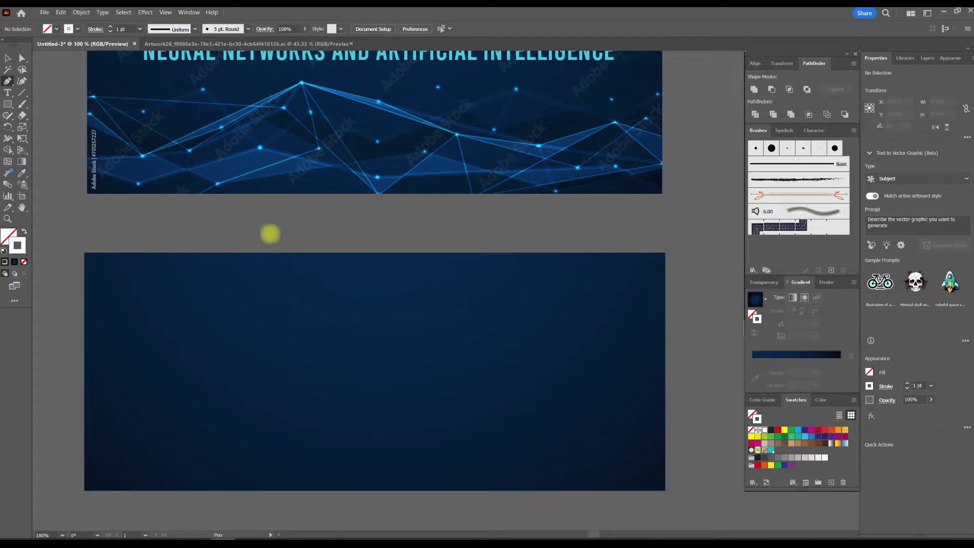
Step: Trace a white zigzag through the network nodes, extending past both banner edges
left_click_drag(269, 233, 259, 265)
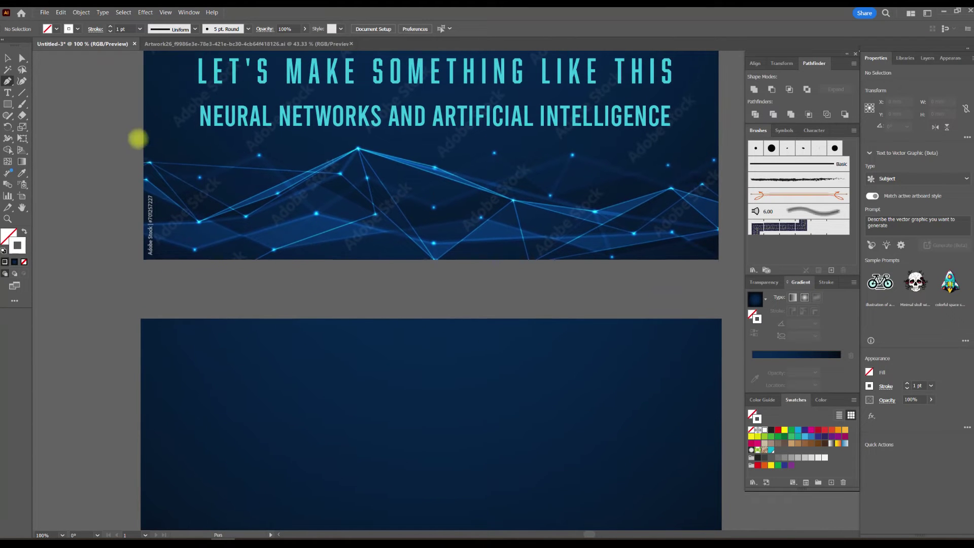
left_click(53, 200)
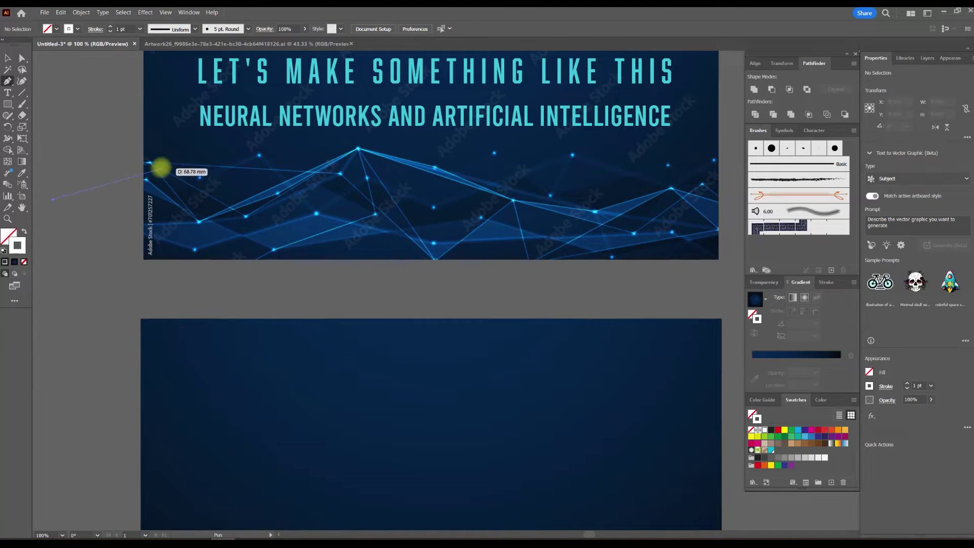
left_click(149, 163)
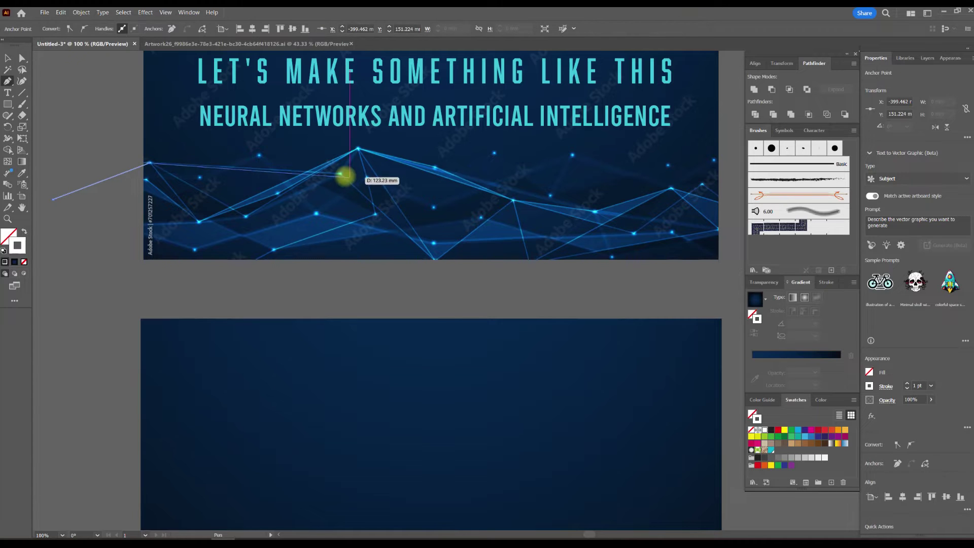
left_click(340, 173)
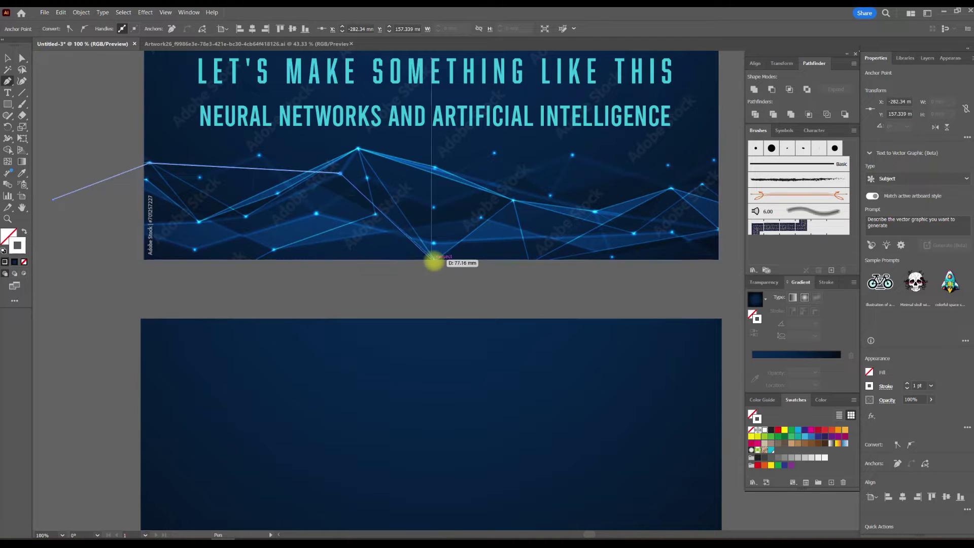
left_click(436, 261)
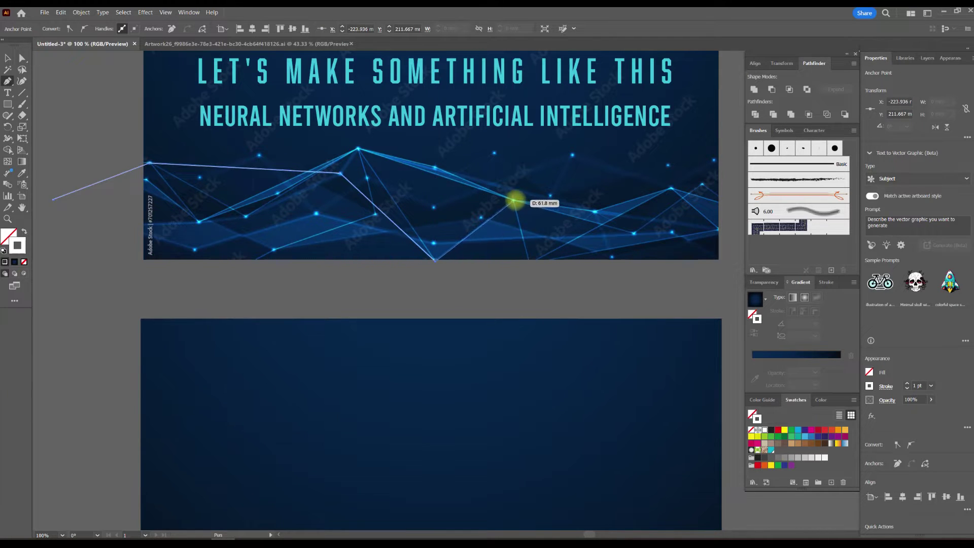
left_click(514, 200)
left_click(634, 231)
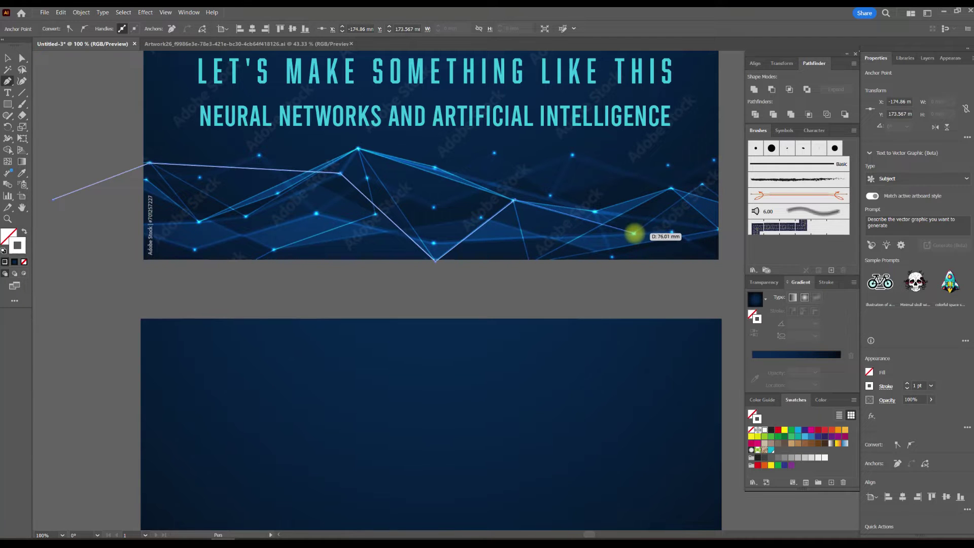
left_click_drag(644, 230, 404, 253)
left_click(549, 295)
key("Escape")
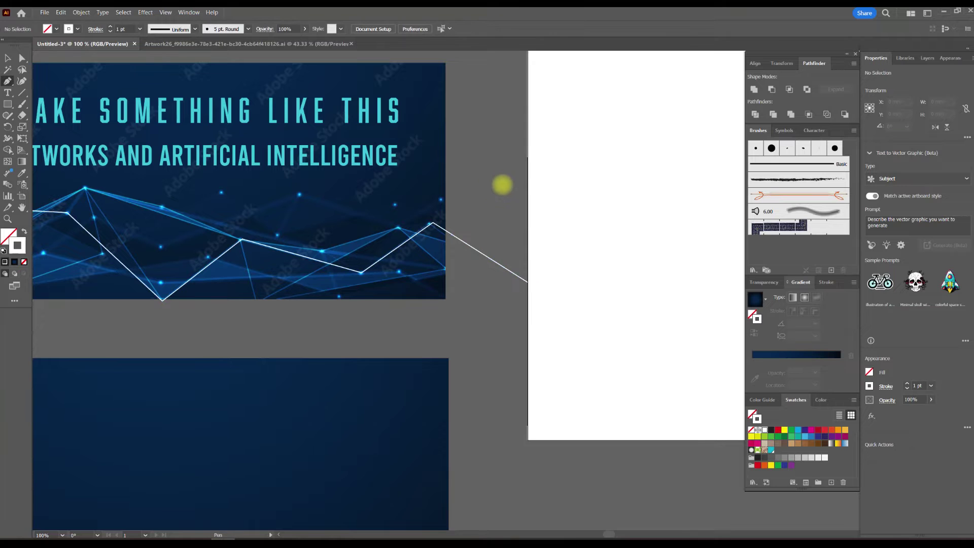
Step: Select the traced network-line group and ungroup it with Shift+Ctrl+G
key("v")
left_click_drag(502, 185, 665, 219)
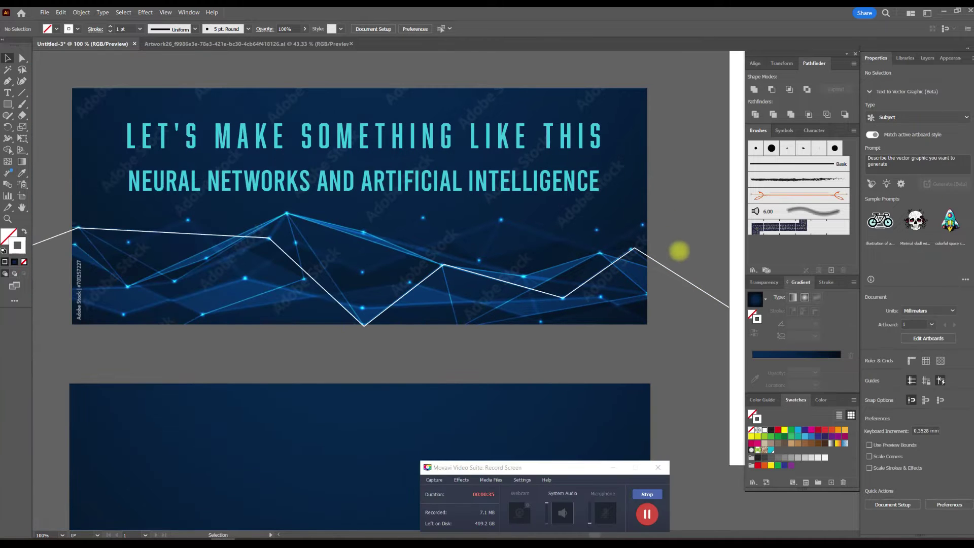
left_click(683, 280)
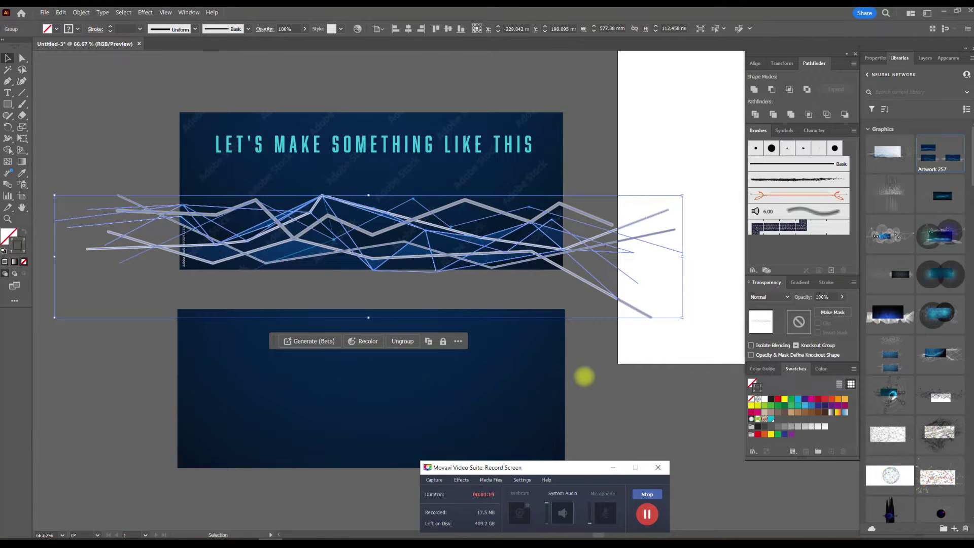
left_click(873, 58)
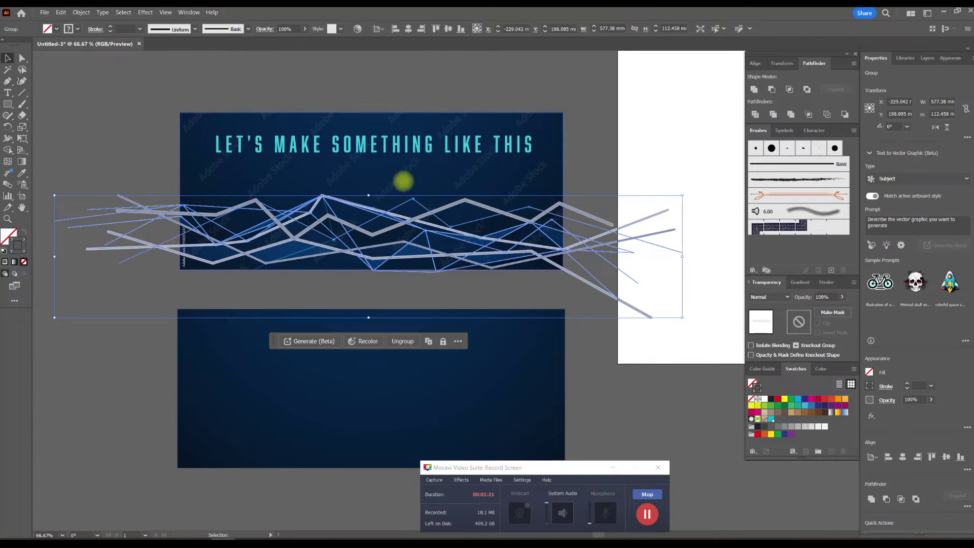
scroll(113, 170, "down", 1)
scroll(146, 217, "up", 1)
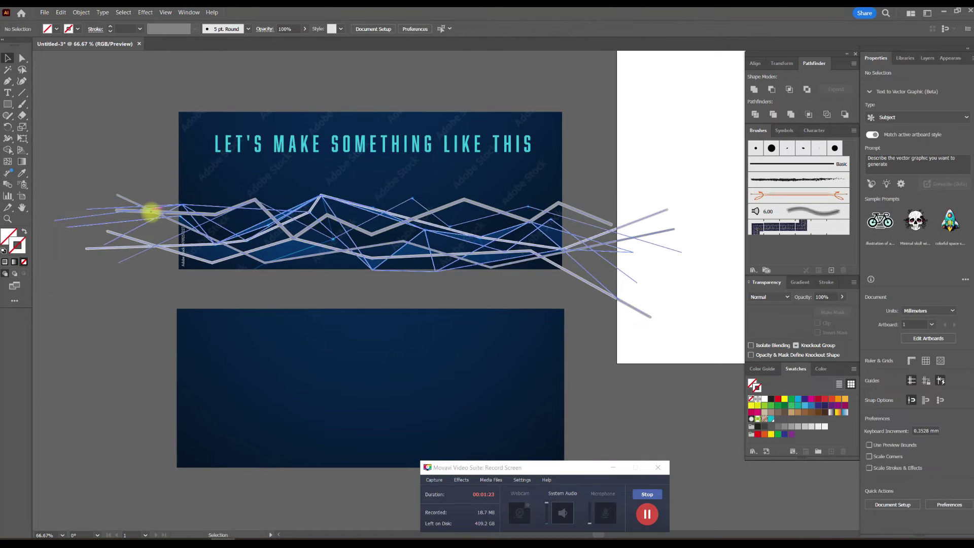
key("shift+ctrl+g")
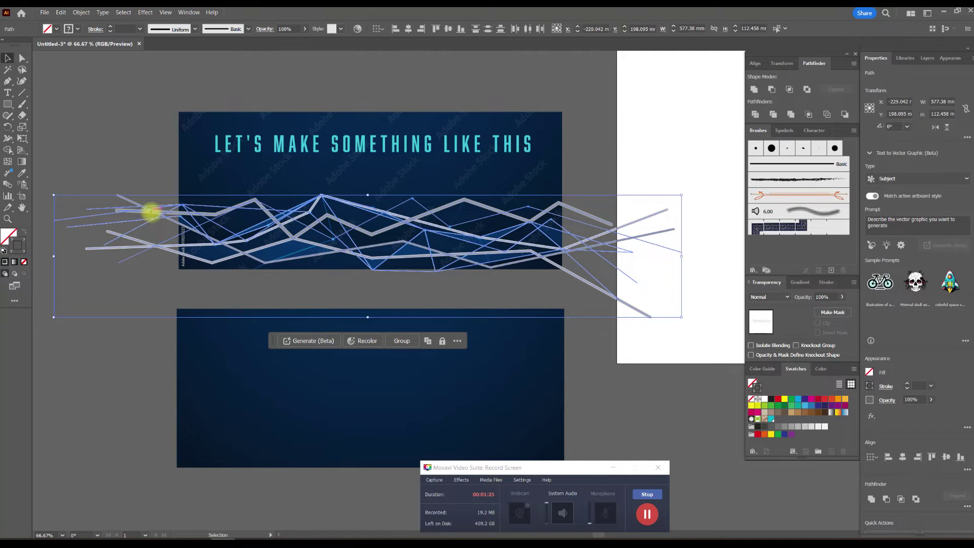
left_click(776, 296)
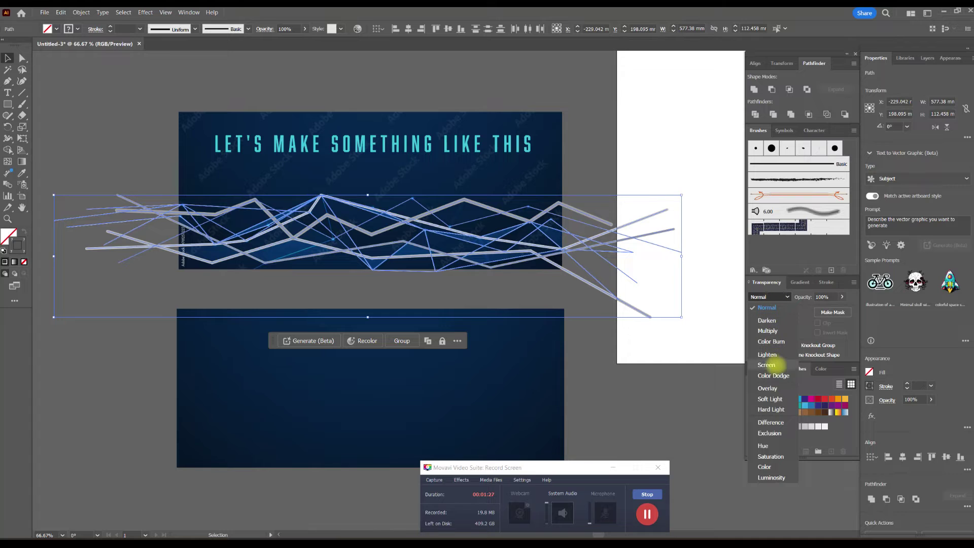
Step: Set the lines to Overlay, regroup them, and move them onto the lower dark banner
left_click(767, 388)
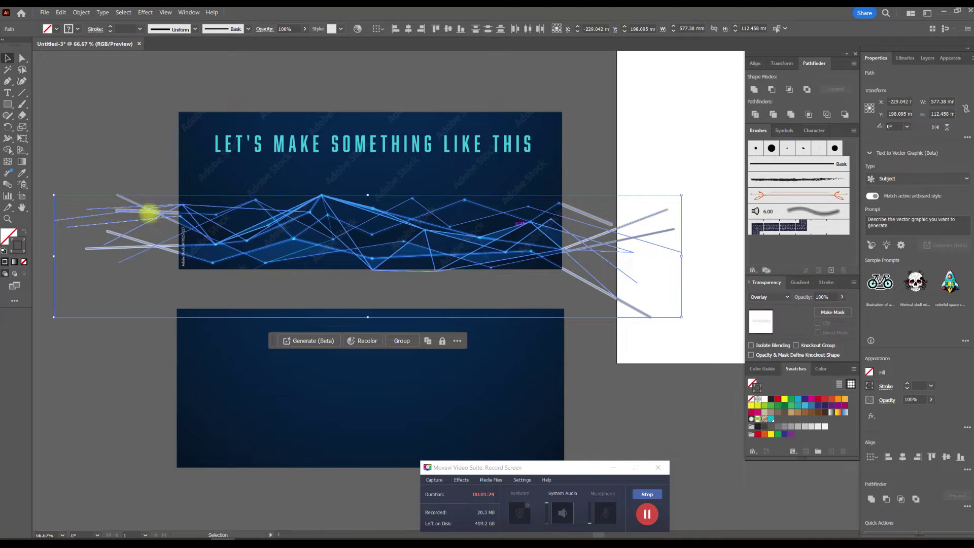
right_click(156, 211)
left_click(182, 304)
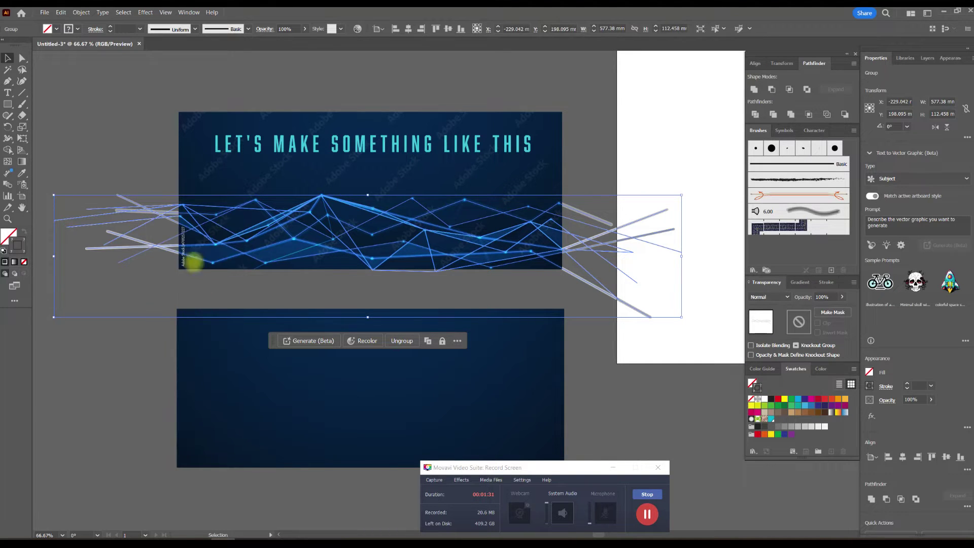
left_click_drag(144, 213, 150, 409)
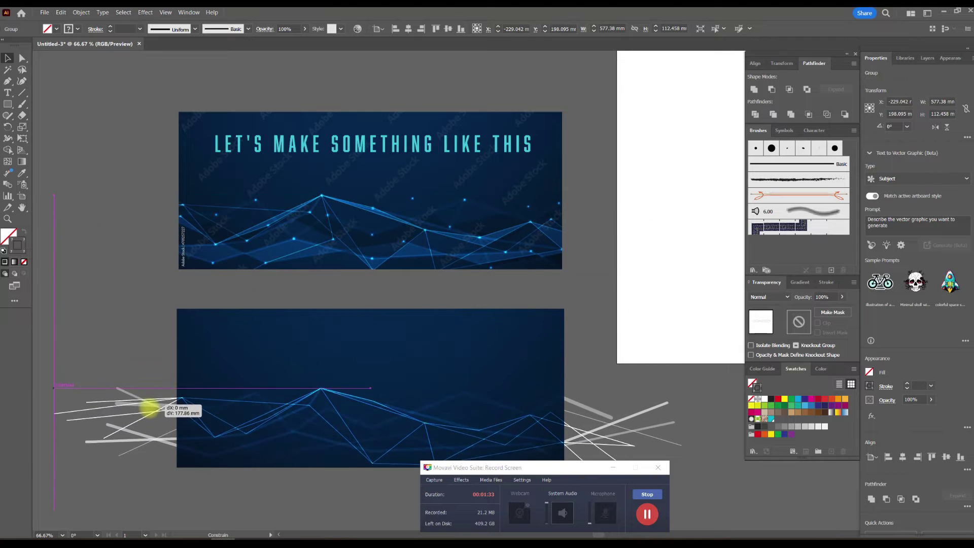
scroll(213, 213, "down", 3)
left_click(213, 213)
scroll(322, 291, "up", 3)
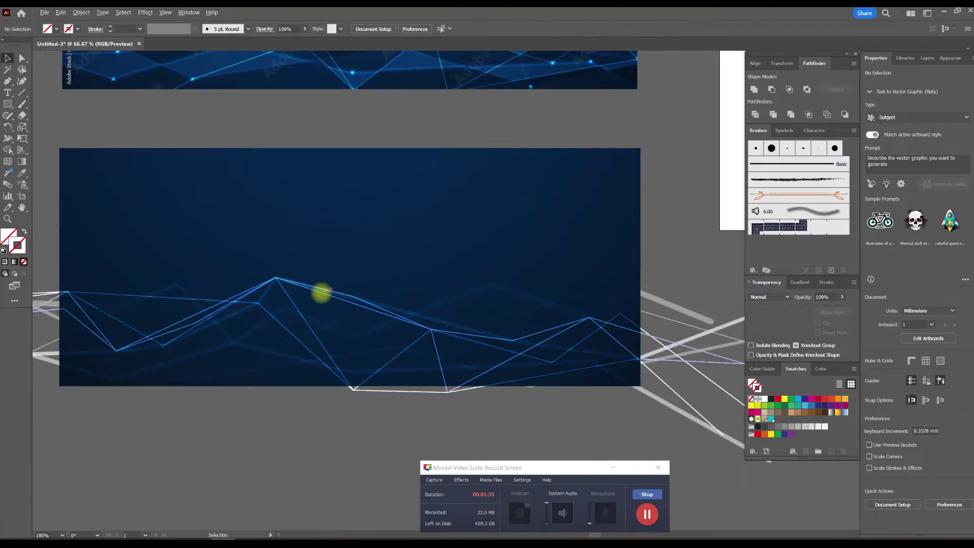
scroll(343, 296, "up", 3)
scroll(446, 243, "up", 3)
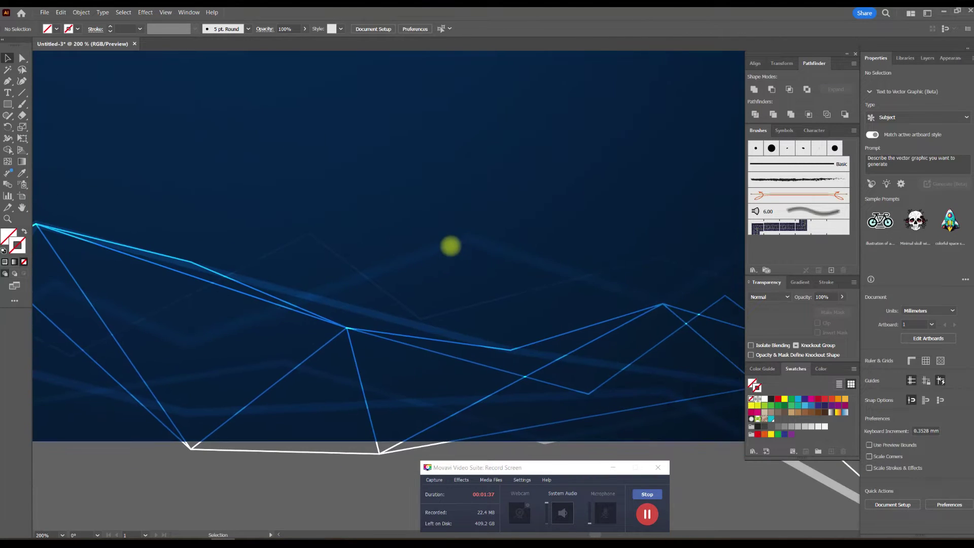
left_click(449, 246)
double_click(448, 246)
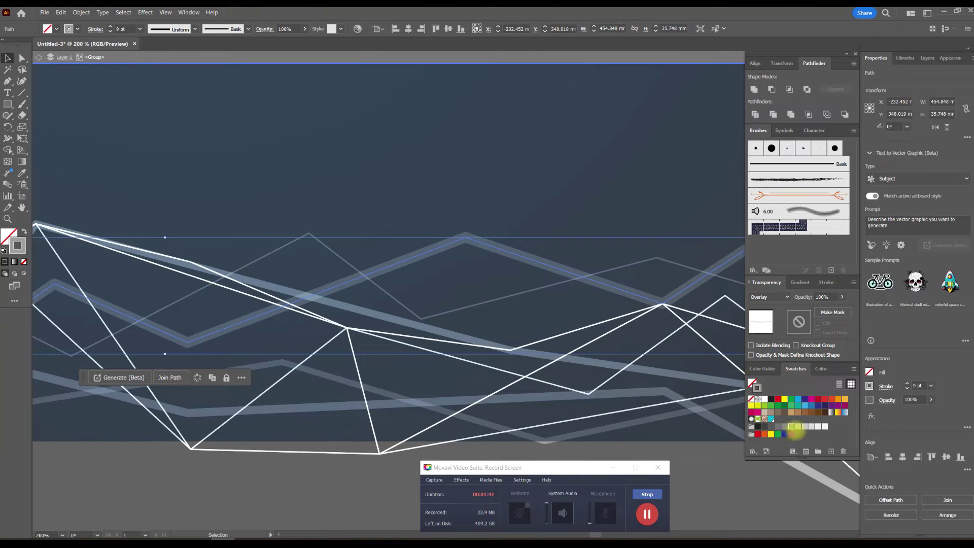
left_click(663, 335)
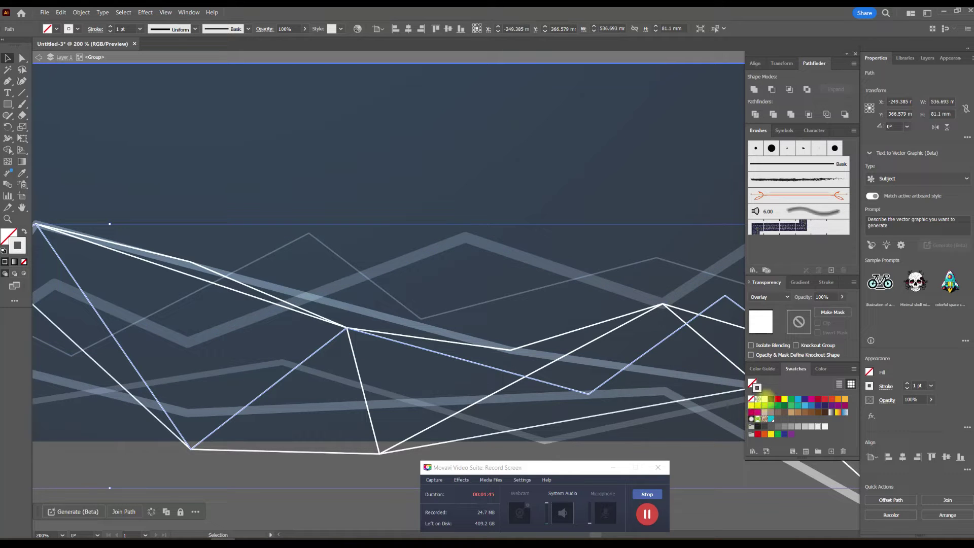
left_click(424, 318)
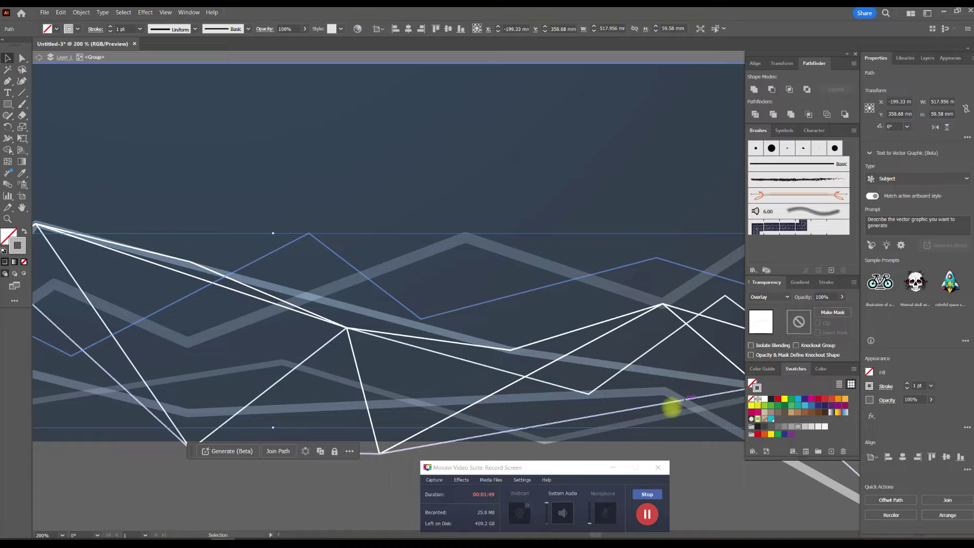
left_click(659, 415)
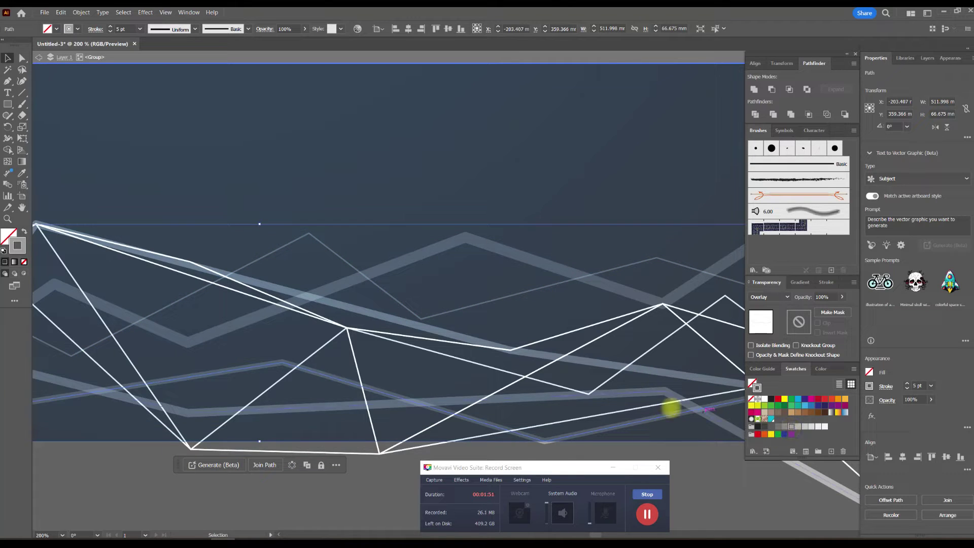
left_click(556, 396)
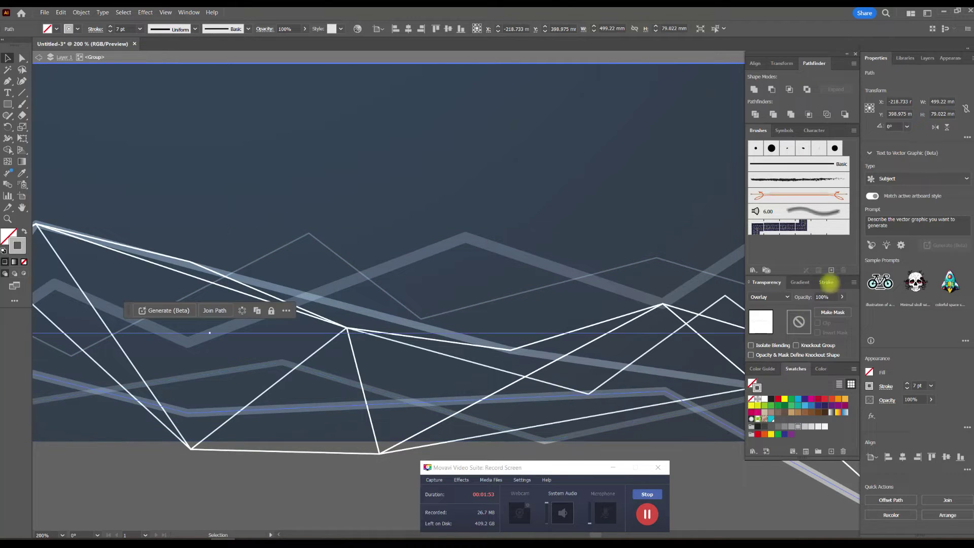
left_click(828, 282)
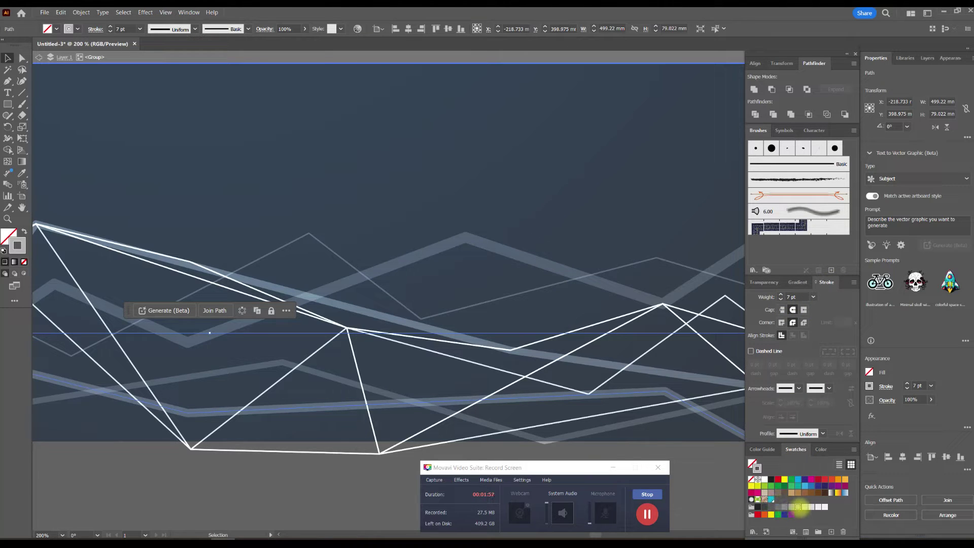
left_click(433, 189)
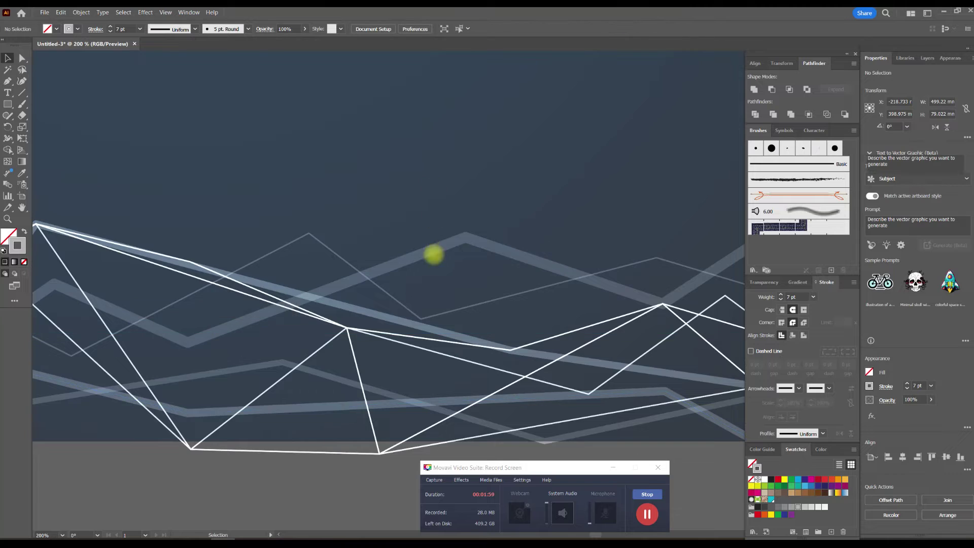
scroll(434, 259, "down", 2)
scroll(476, 231, "up", 1)
scroll(476, 232, "down", 2)
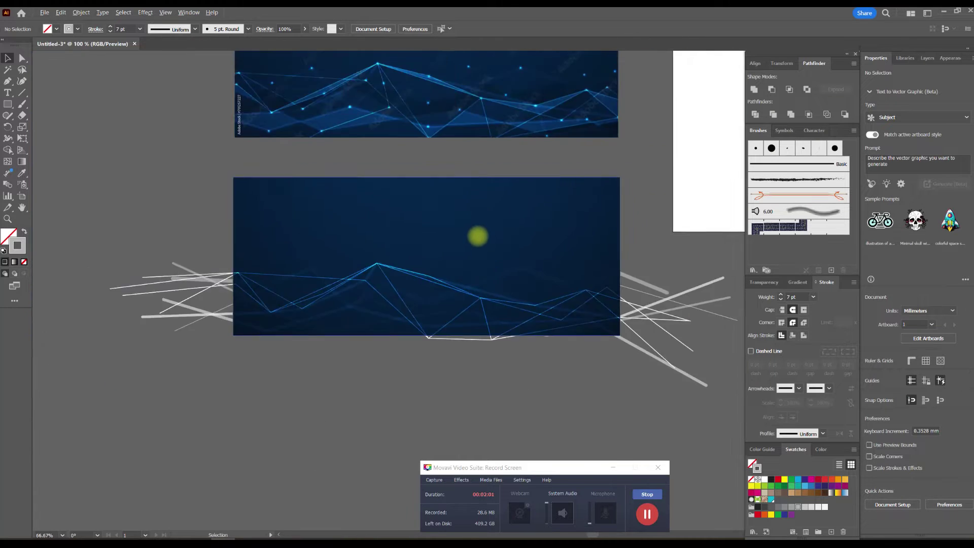
Step: Alt-drag a copy of the dark rectangle and its line group straight below the original
scroll(496, 255, "down", 2)
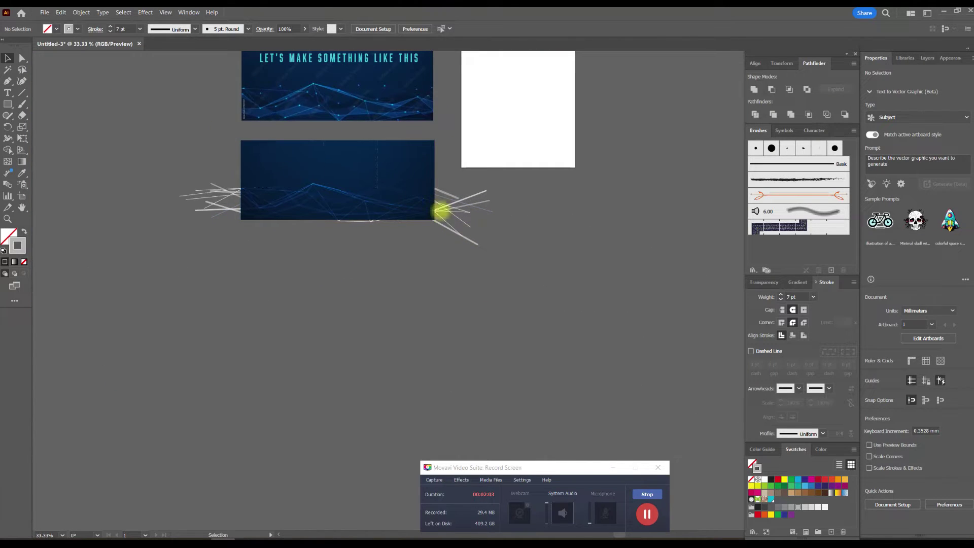
left_click(482, 236)
left_click(455, 202)
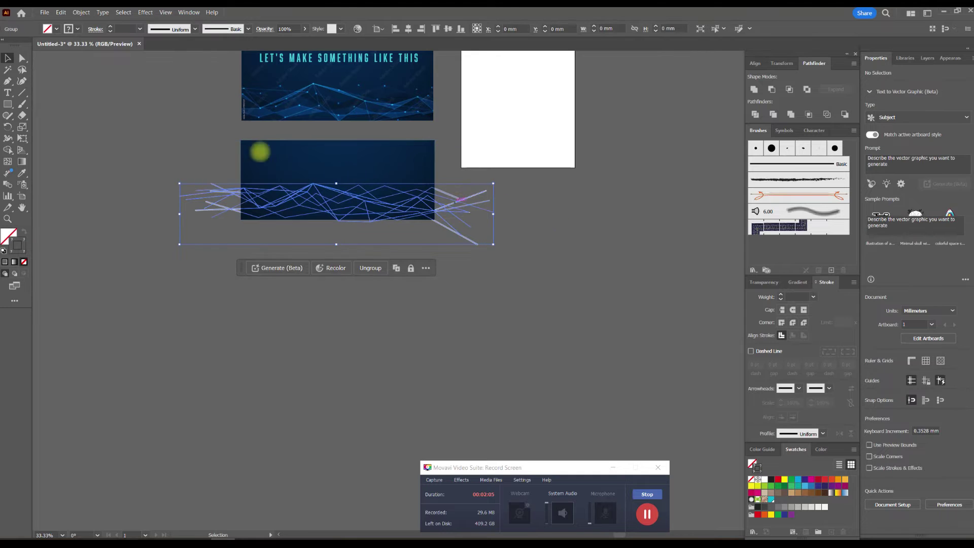
left_click(398, 166, "shift")
left_click_drag(398, 165, 392, 319)
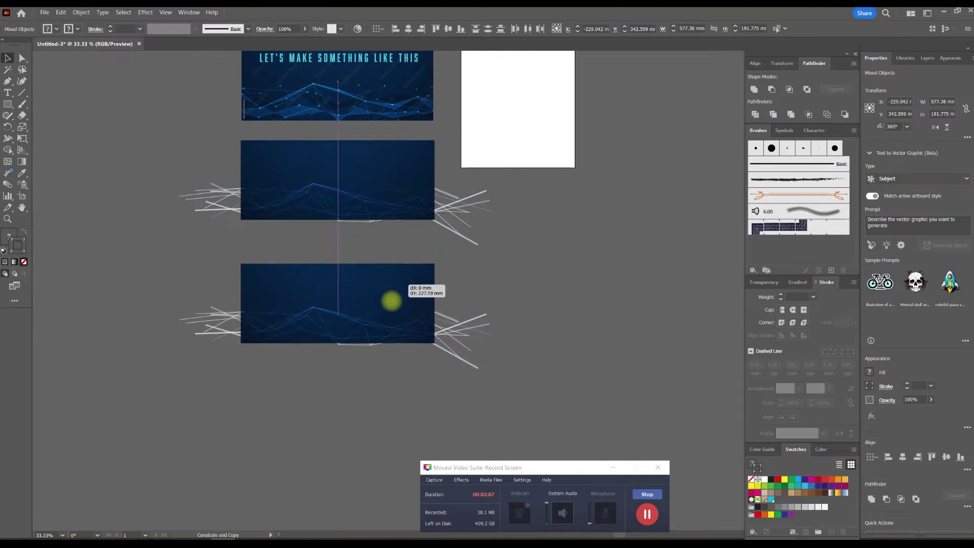
left_click(543, 321)
scroll(359, 272, "down", 2)
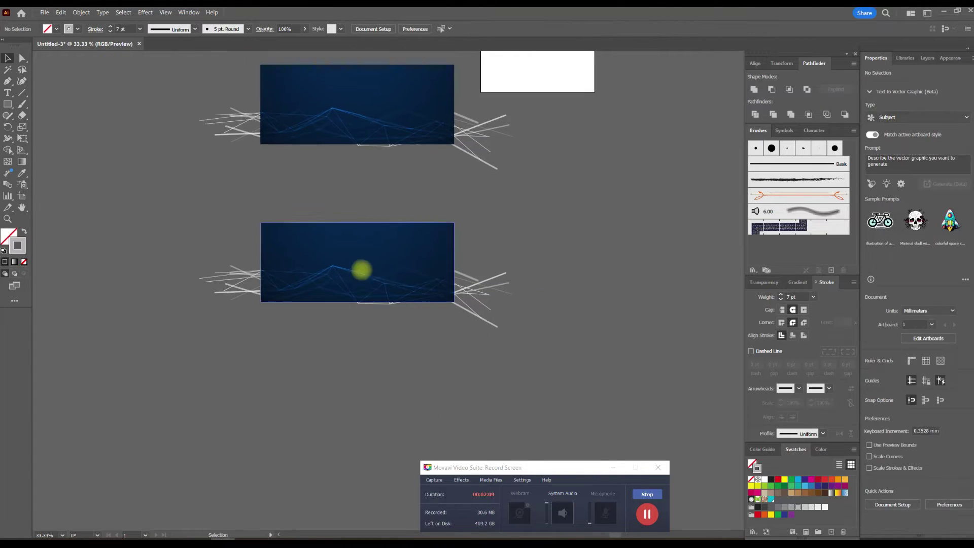
scroll(359, 272, "up", 2)
Step: Give the copied banner's rectangle no stroke and a light grey fill
left_click(414, 211)
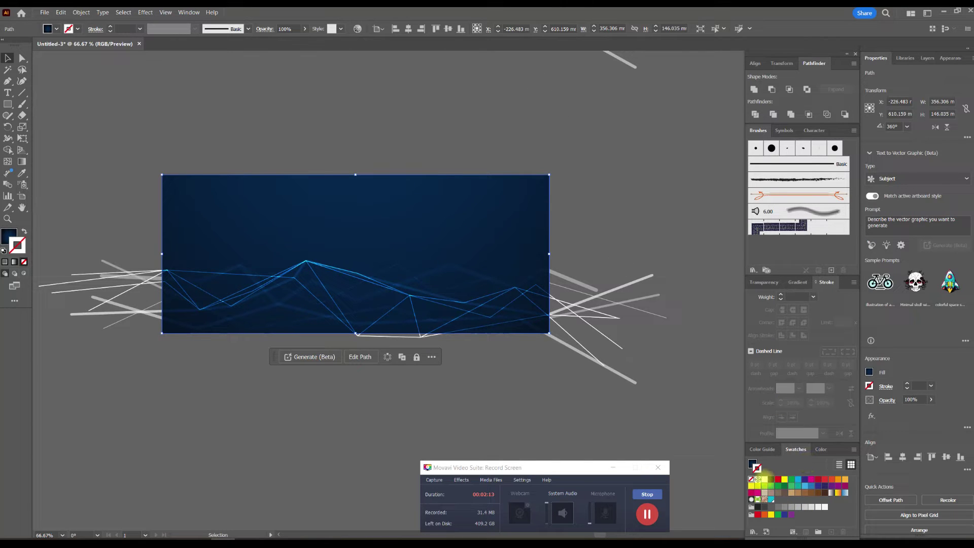
left_click(785, 507)
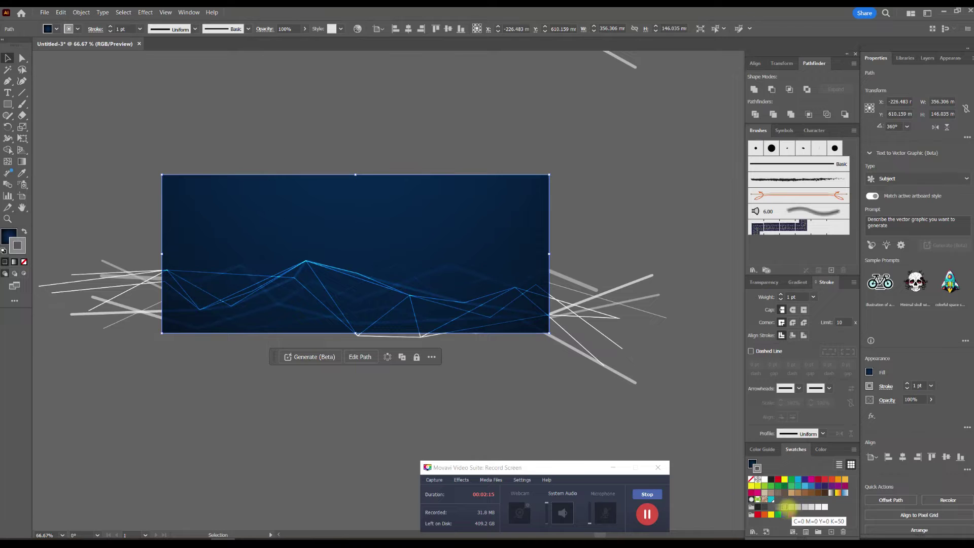
left_click(24, 262)
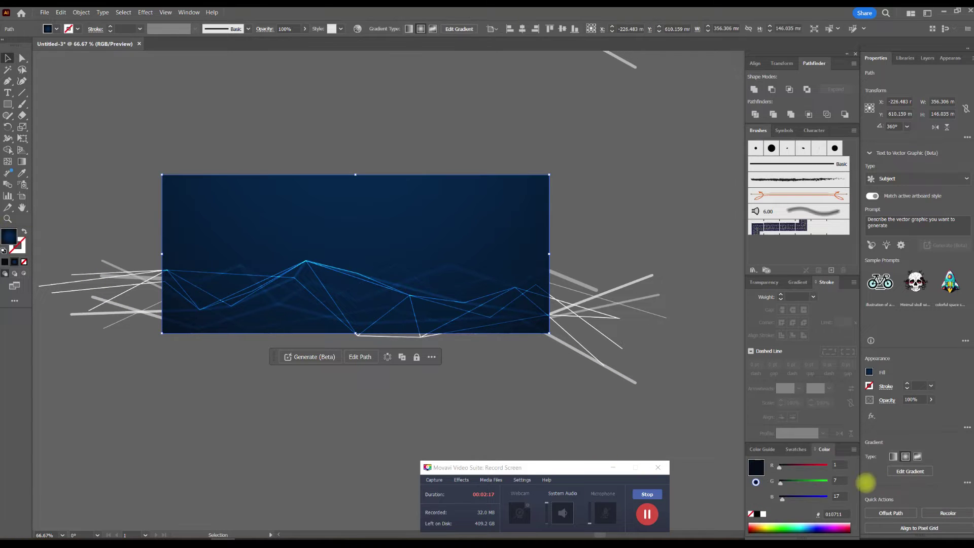
left_click(795, 449)
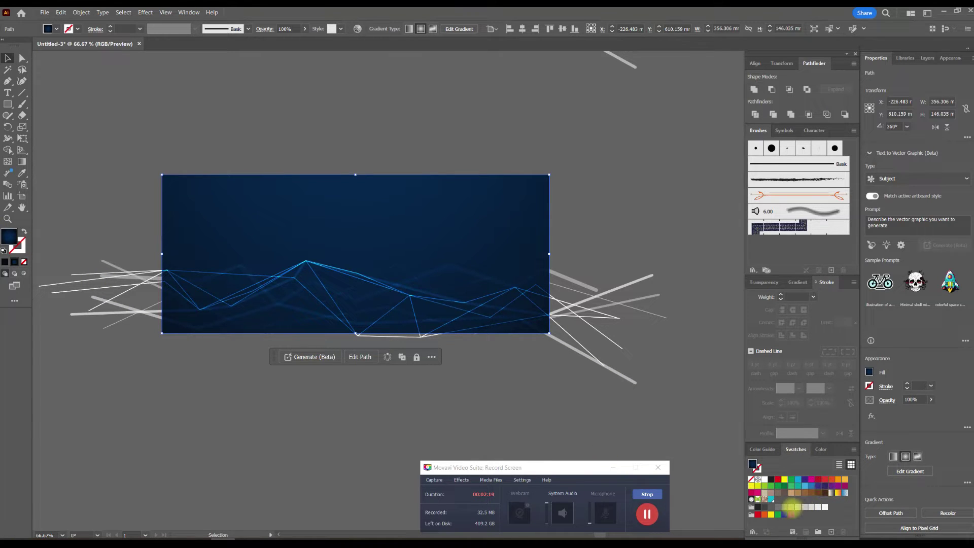
left_click(793, 507)
Step: Nudge the grey rectangle up slightly and marquee-select it with all its mountain lines
left_click(565, 180)
left_click_drag(588, 164, 614, 194)
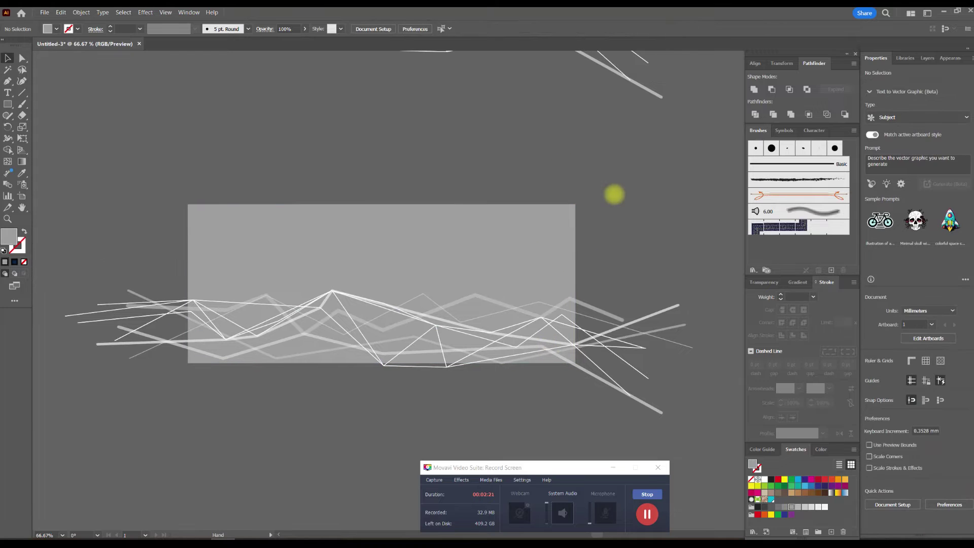
key("ctrl+a")
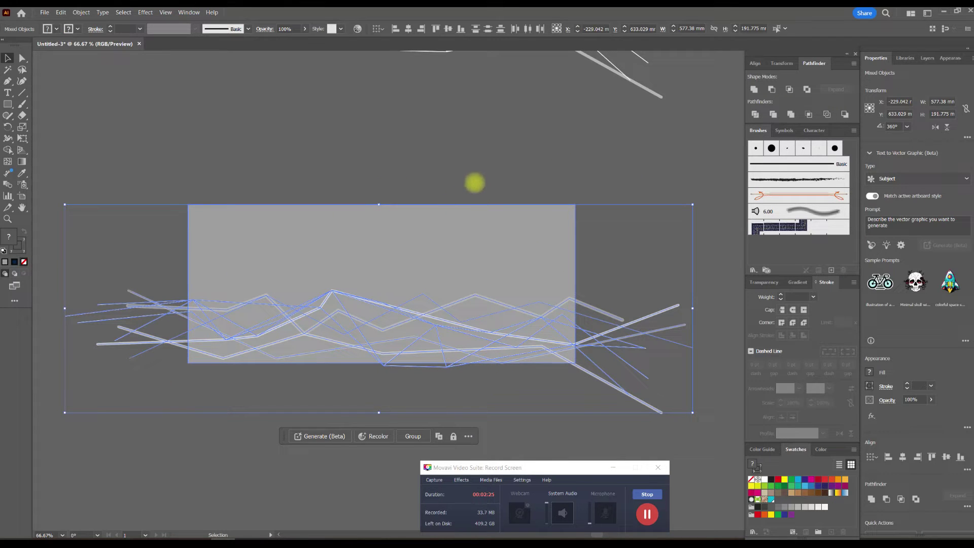
left_click(475, 183)
key("ctrl+1")
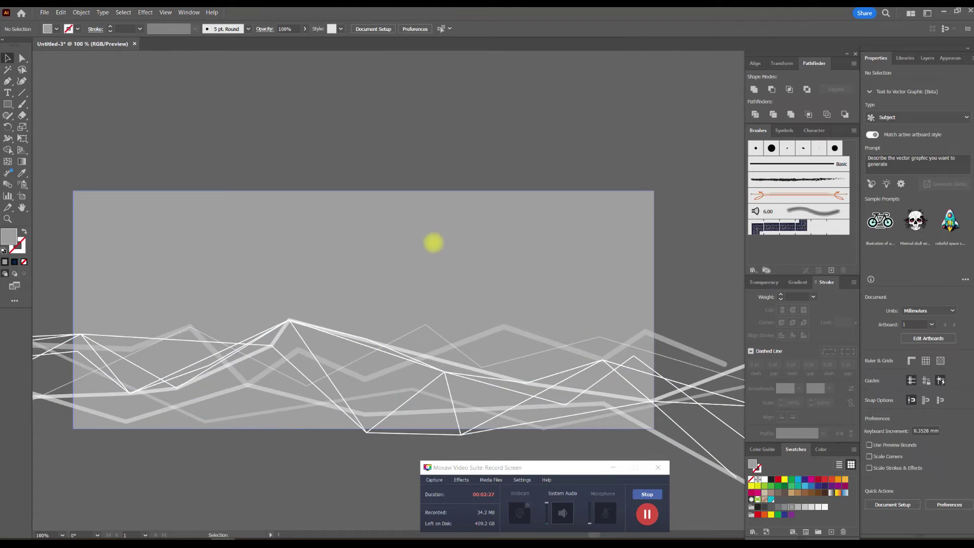
left_click_drag(435, 243, 434, 234)
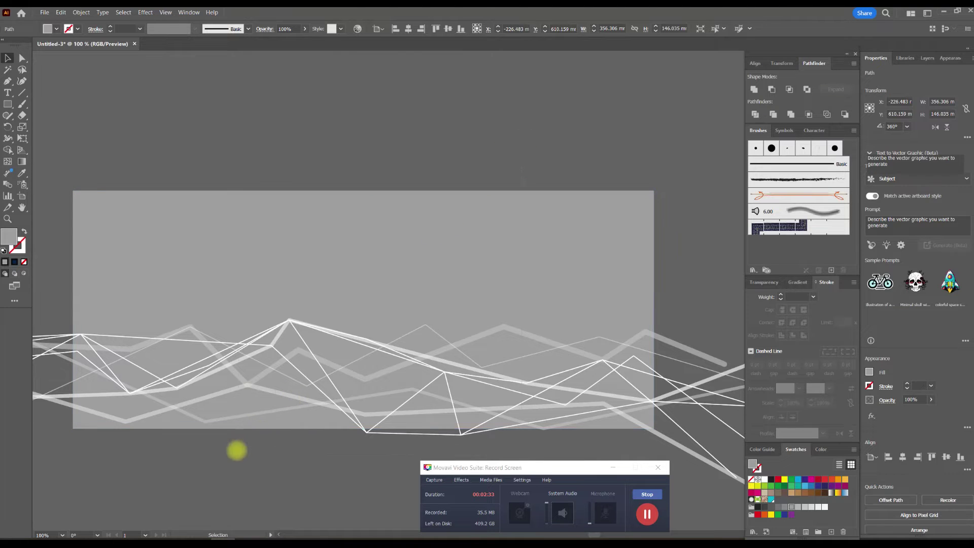
left_click_drag(235, 450, 357, 331)
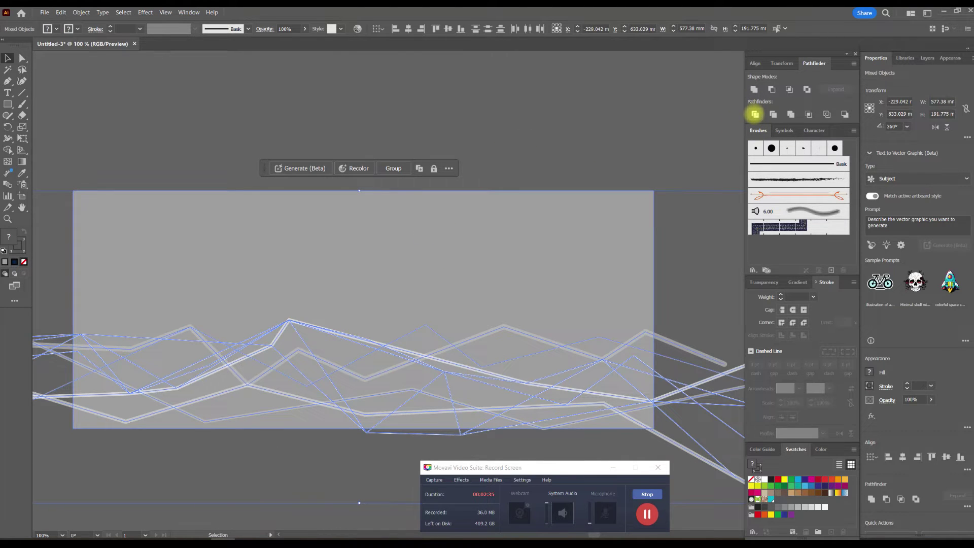
Step: Divide the grey rectangle along its mountain lines and ungroup the pieces
left_click(755, 114)
right_click(483, 246)
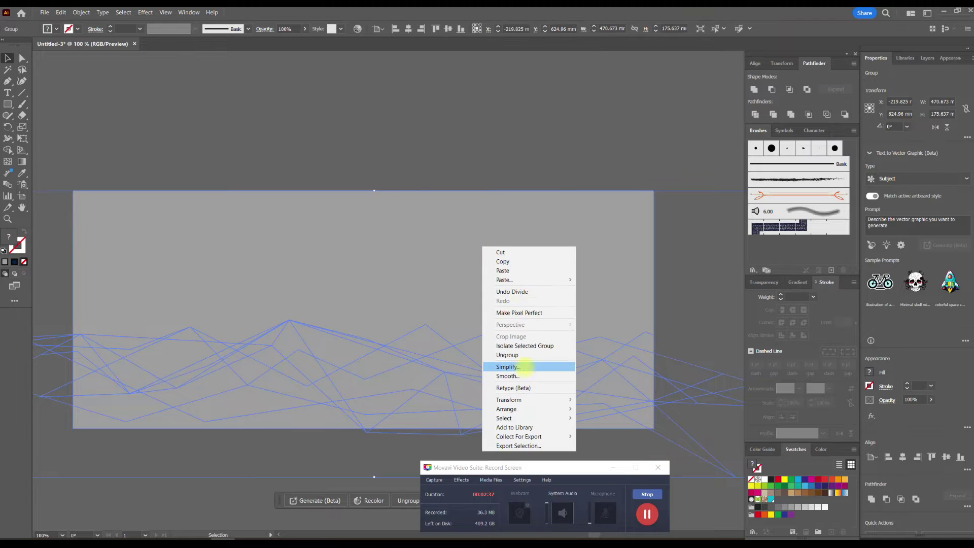
left_click(533, 355)
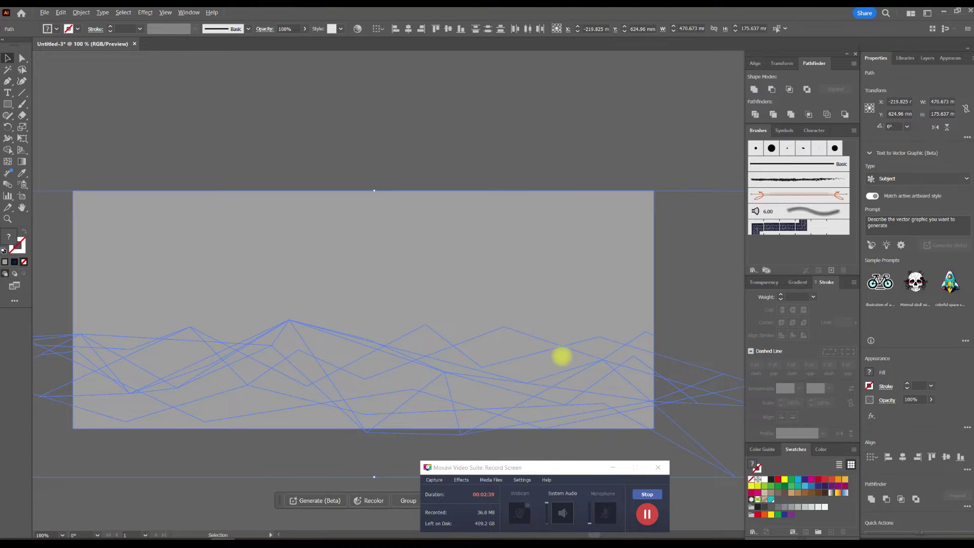
scroll(561, 356, "down", 1)
left_click(660, 302)
Step: Delete the stray scribbled path lying left of the artboard
scroll(527, 263, "right", 3)
scroll(527, 263, "down", 1)
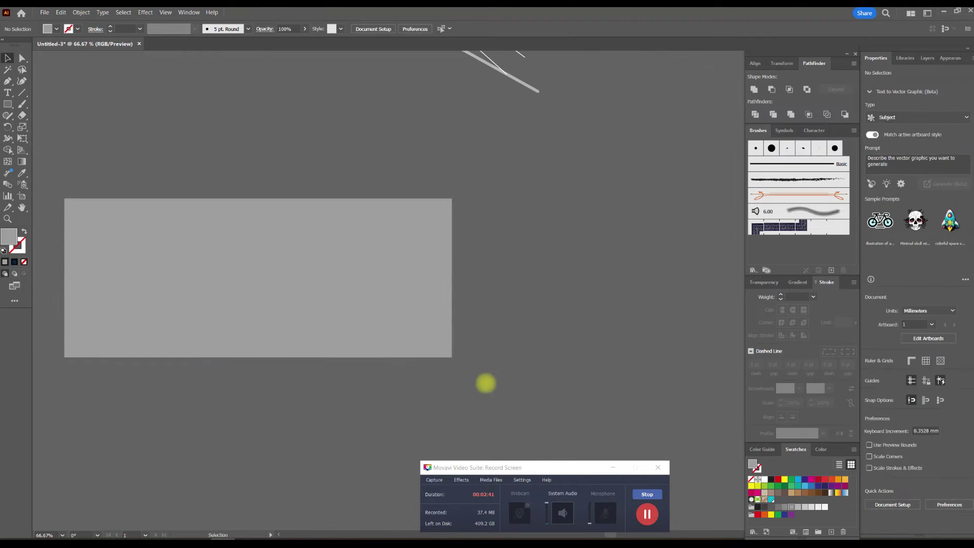
left_click(489, 359)
key("ctrl+shift+a")
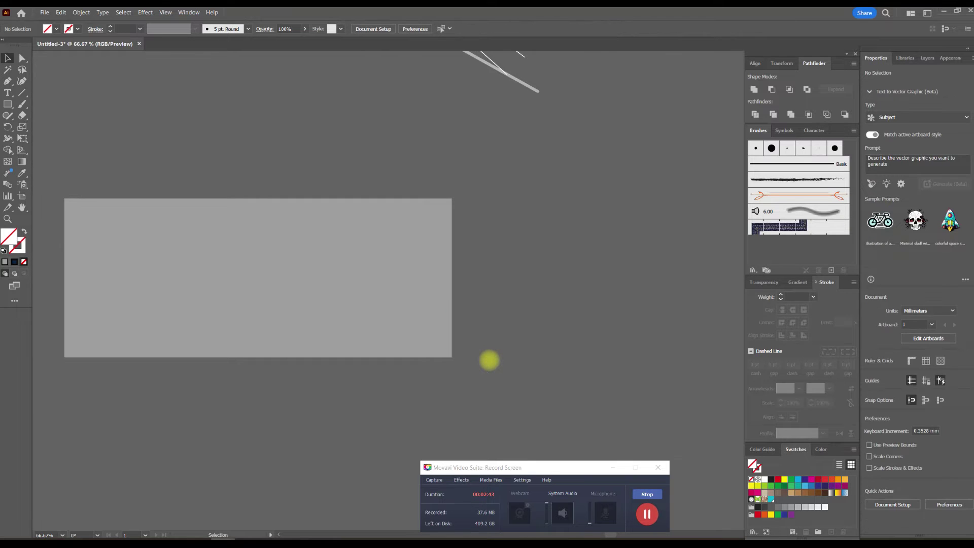
scroll(310, 382, "left", 3)
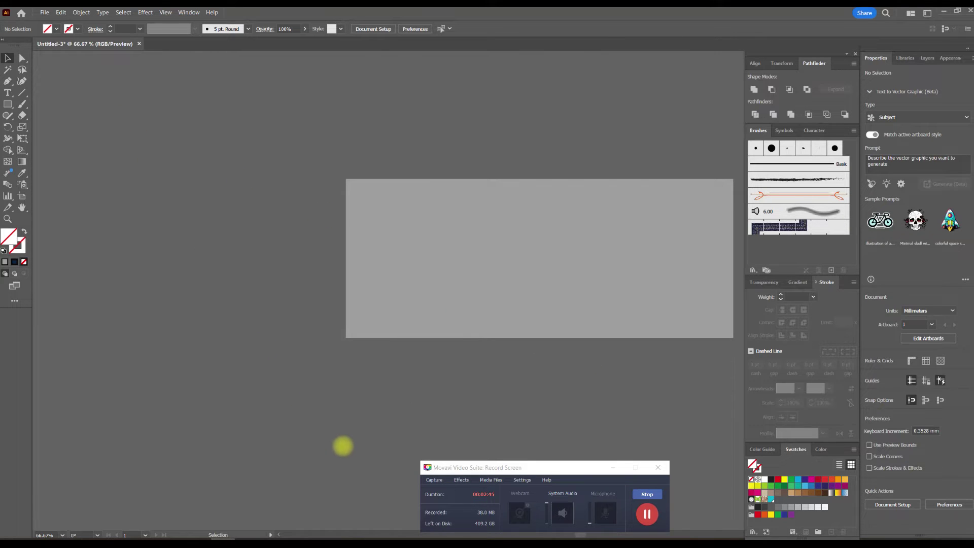
key("ctrl+a")
key("Delete")
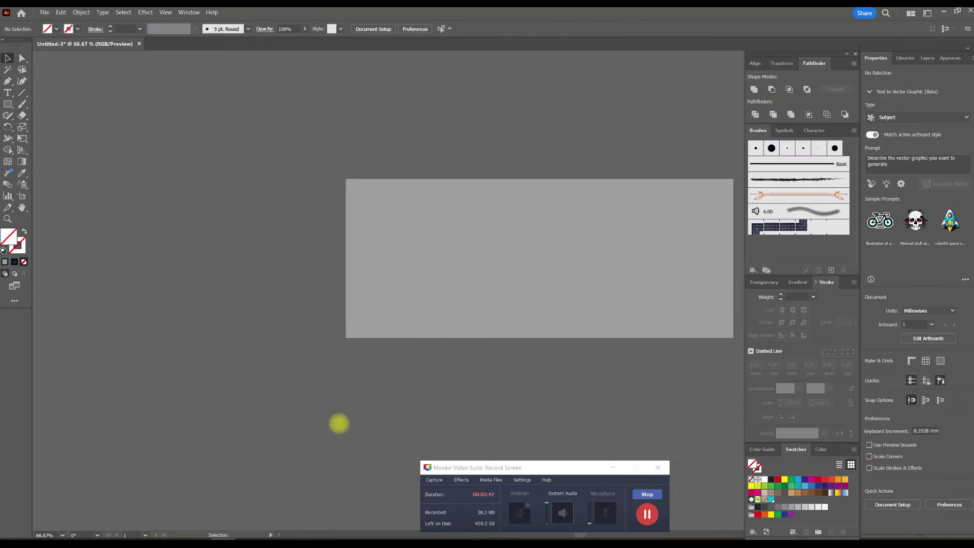
key("ctrl+y")
scroll(392, 411, "right", 1)
scroll(437, 393, "right", 2)
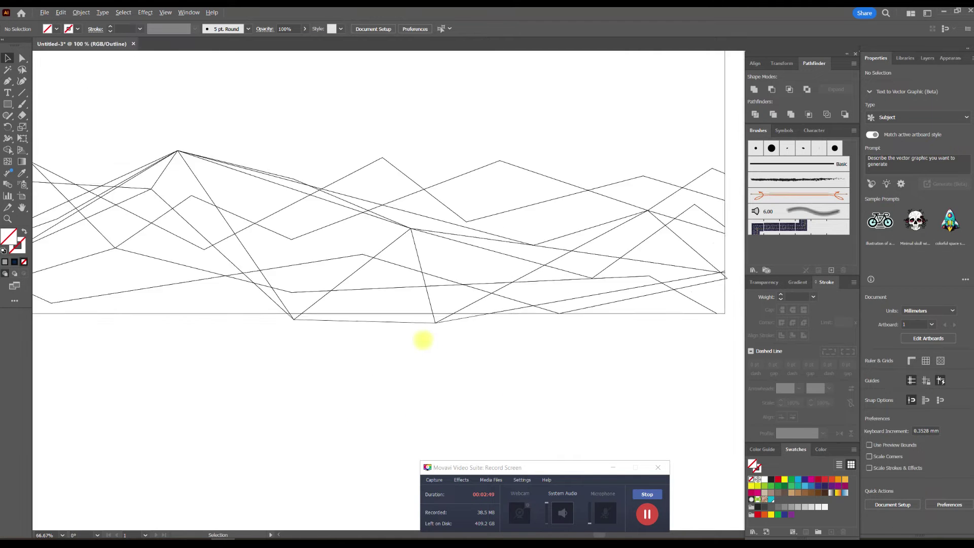
scroll(350, 341, "up", 3)
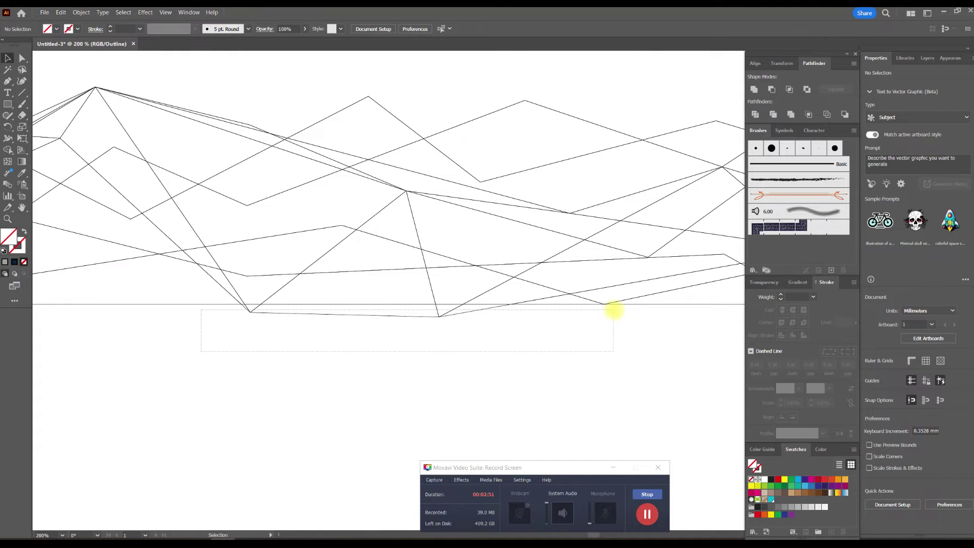
left_click_drag(614, 310, 375, 367)
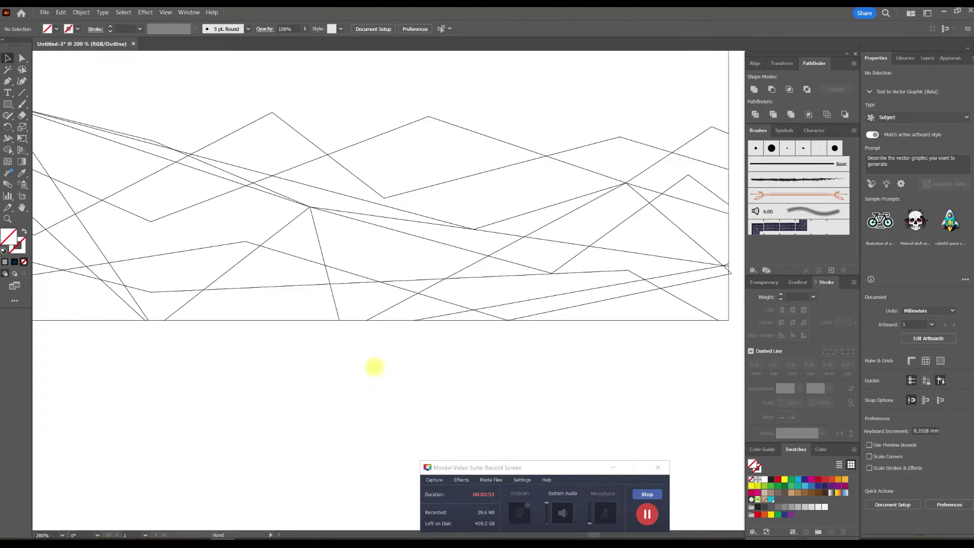
scroll(374, 366, "right", 3)
scroll(465, 358, "up", 1)
scroll(609, 355, "down", 1)
scroll(300, 363, "right", 2)
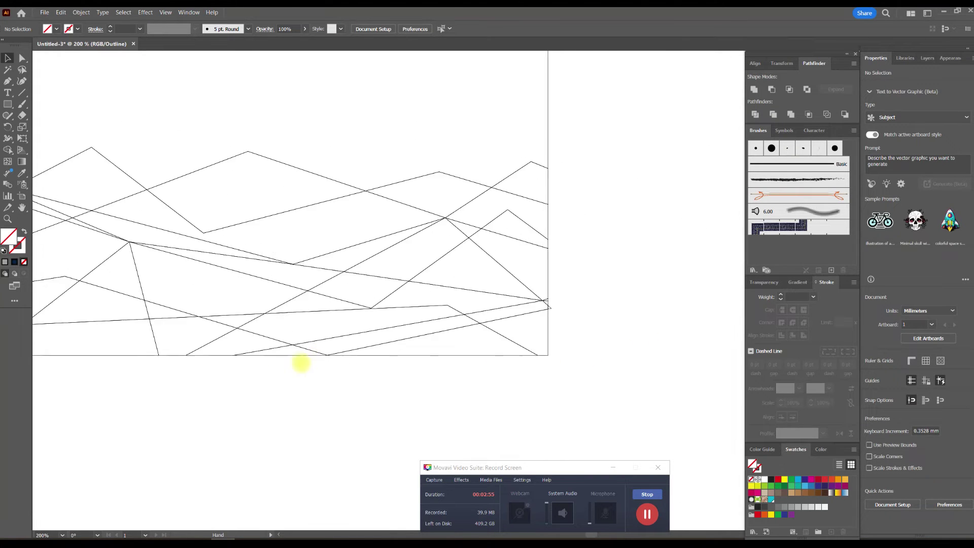
scroll(534, 322, "right", 1)
scroll(520, 300, "up", 2)
scroll(519, 299, "up", 2)
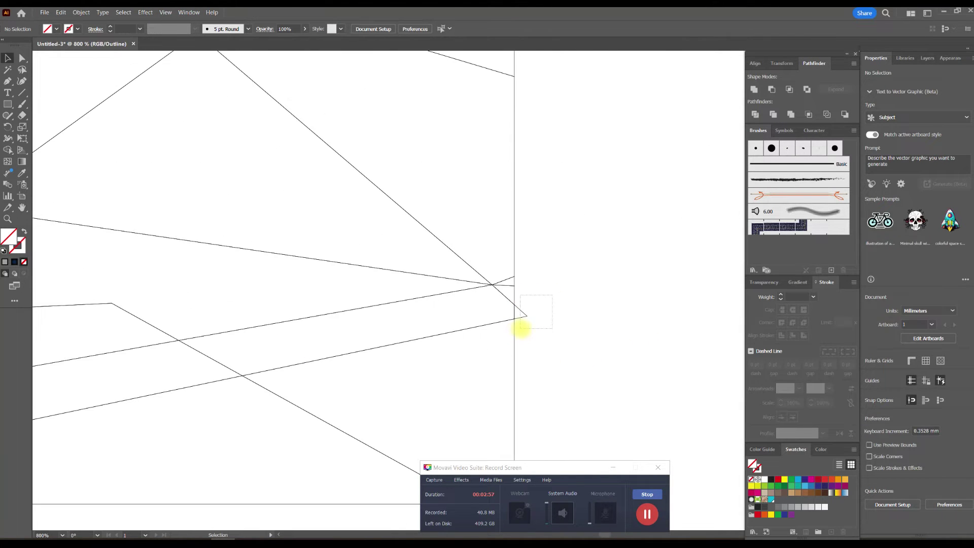
scroll(521, 329, "down", 1)
scroll(521, 329, "down", 1)
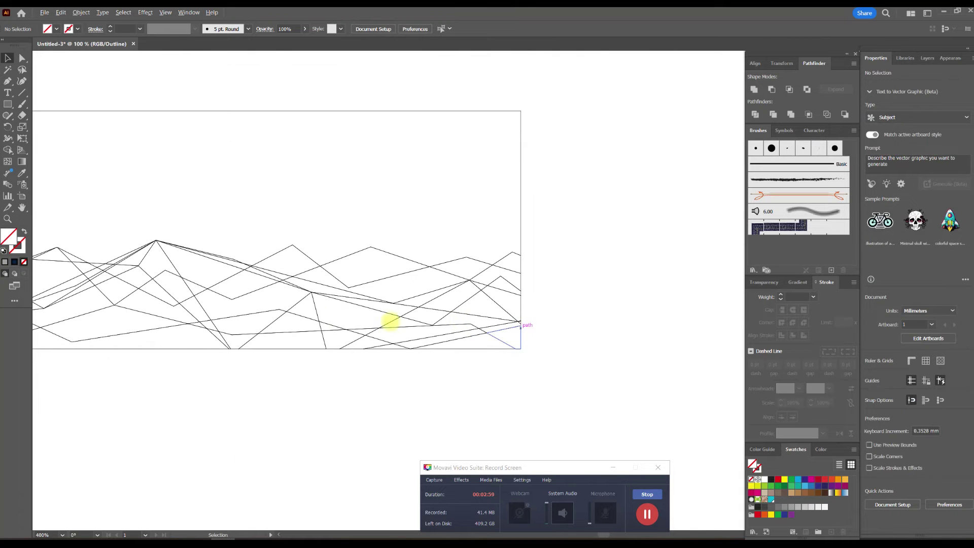
scroll(390, 321, "left", 3)
scroll(407, 261, "left", 2)
scroll(407, 257, "up", 2)
scroll(406, 254, "up", 1)
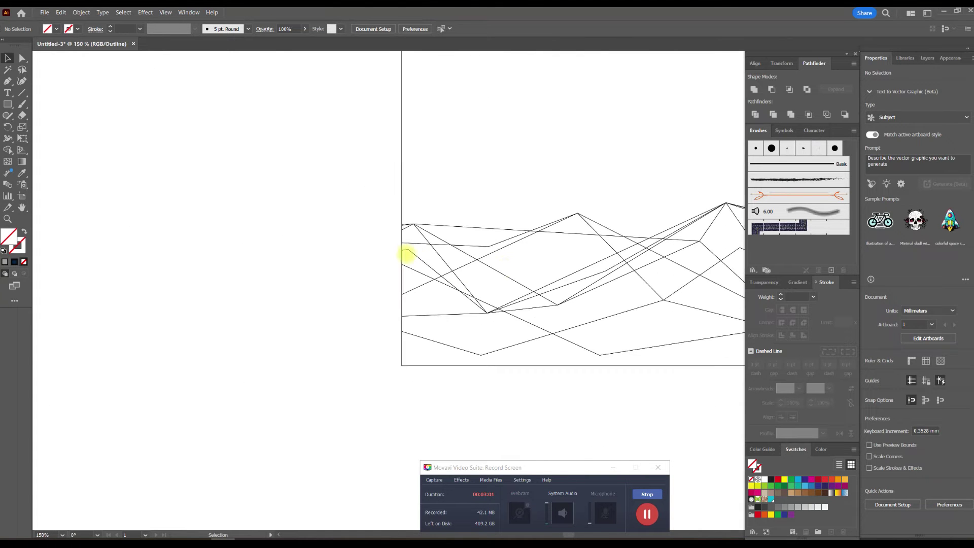
scroll(370, 261, "right", 5)
scroll(363, 261, "right", 1)
key("ctrl+y")
Step: Select the grey mountain shape together with its line network
scroll(415, 271, "down", 2)
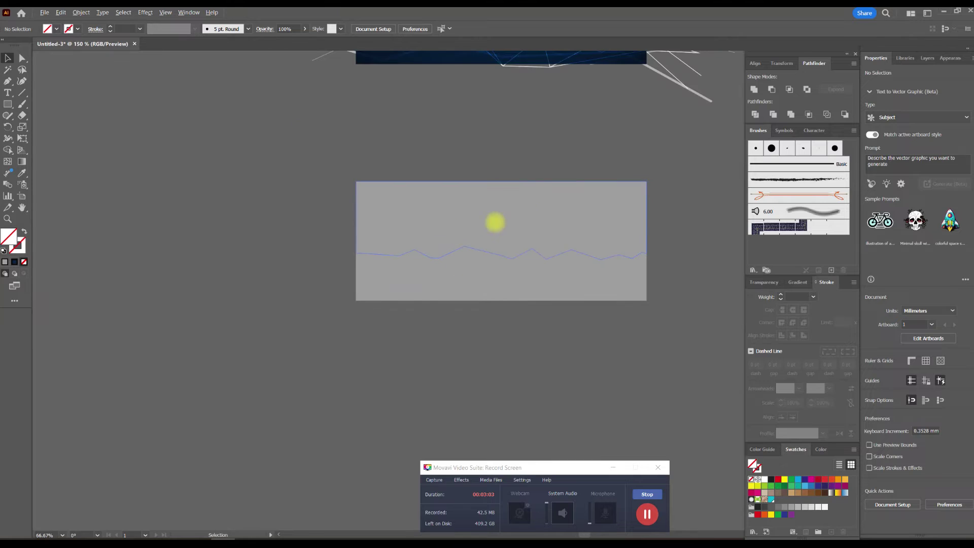
left_click(530, 197)
mouse_move(529, 198)
left_mouse_down()
mouse_move(446, 261)
mouse_move(403, 311)
left_mouse_up()
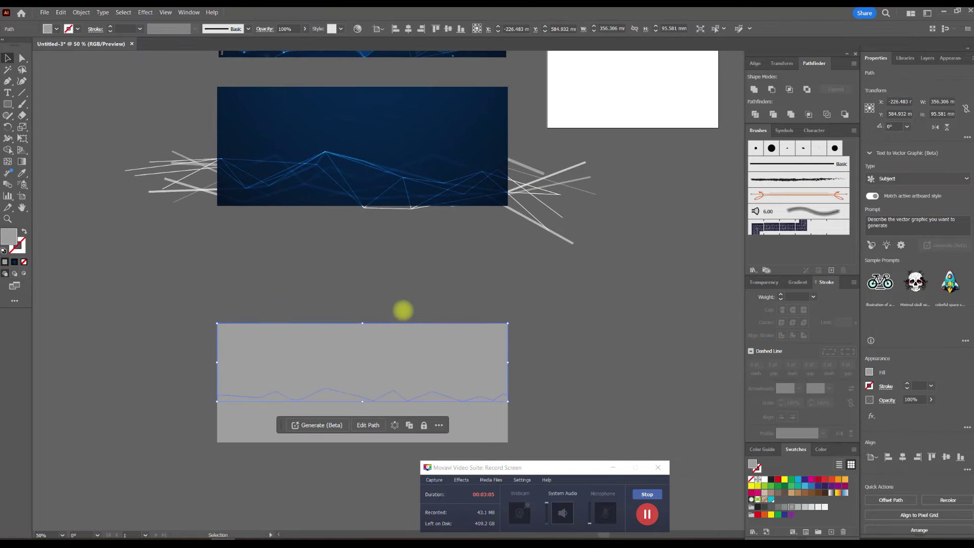
left_click(403, 311)
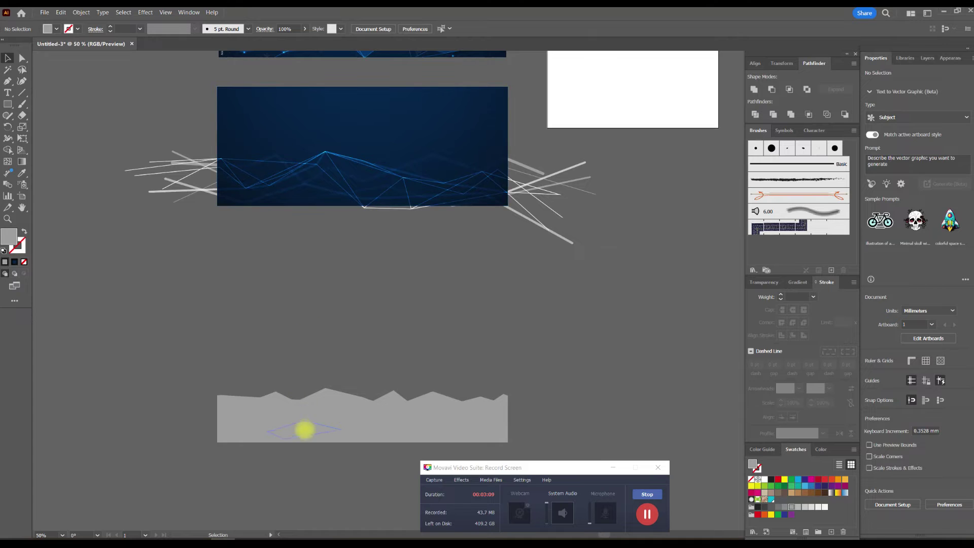
scroll(318, 418, "up", 4)
left_click(325, 420)
scroll(327, 420, "down", 3)
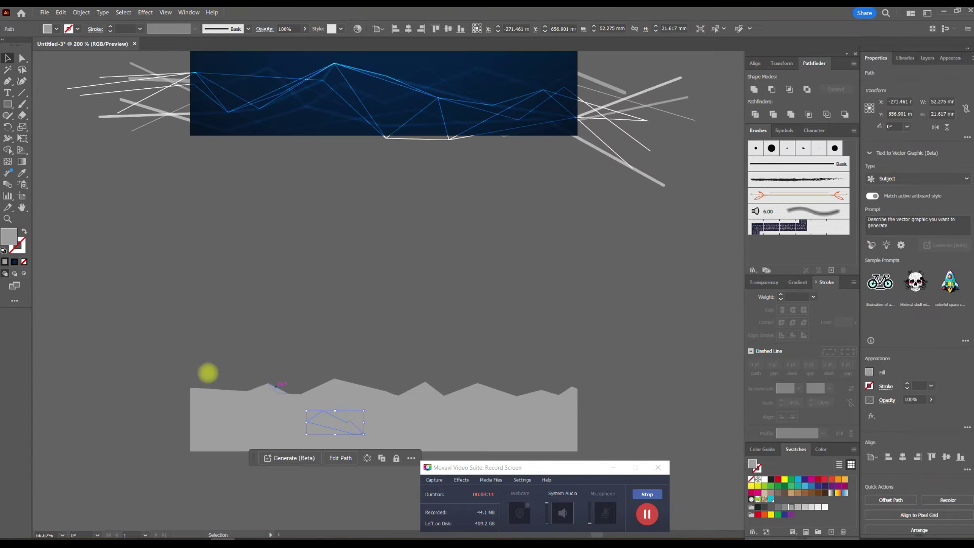
left_click(486, 434)
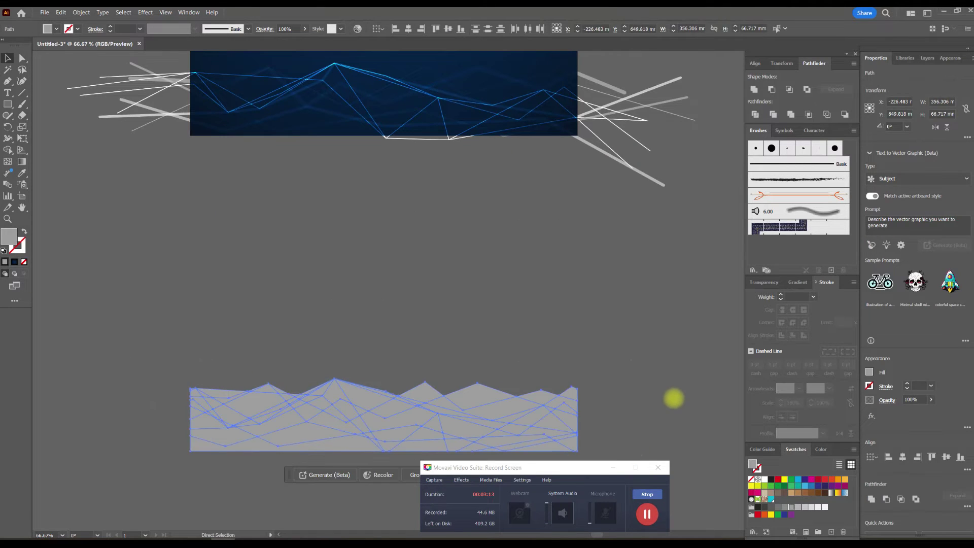
Step: Group the mountain with its lines and move the group up over the blue banner
key("v")
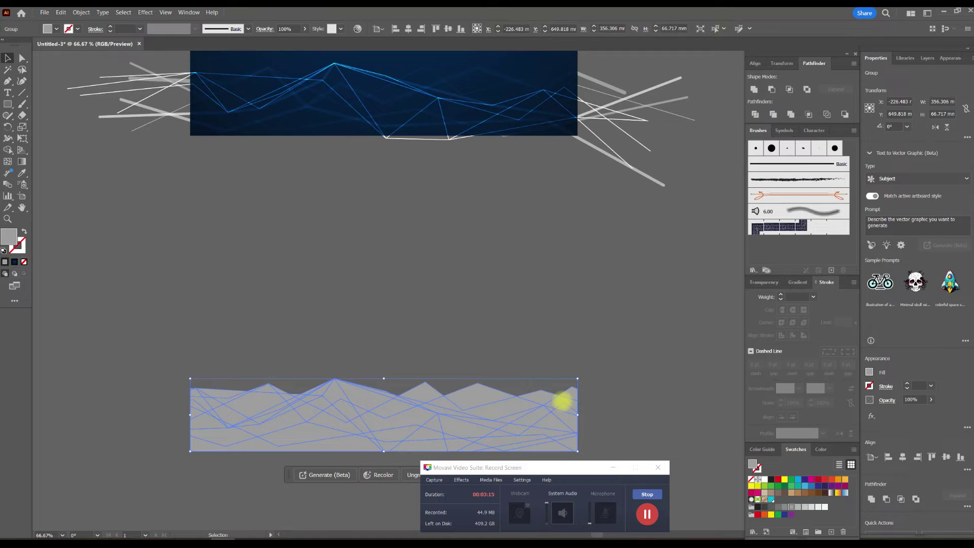
key("ctrl+z")
right_click(562, 402)
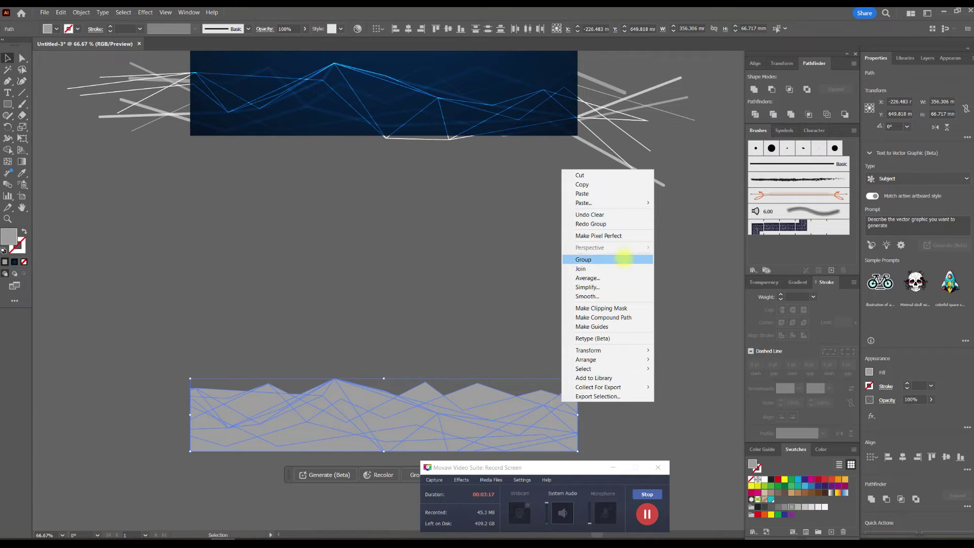
left_click(624, 259)
left_click_drag(472, 425, 474, 131)
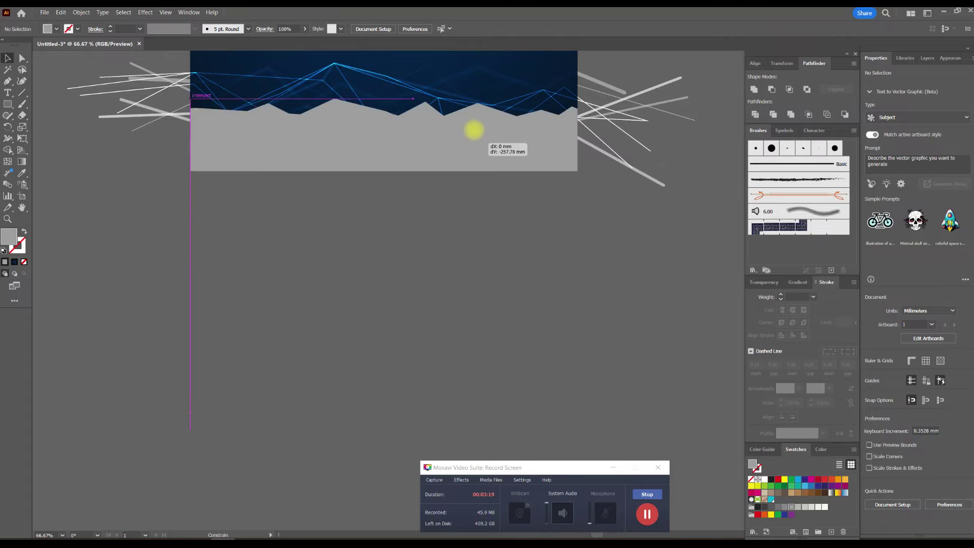
Step: Settle the mountain group along the bottom edge of the blue banner
left_click_drag(473, 131, 493, 117)
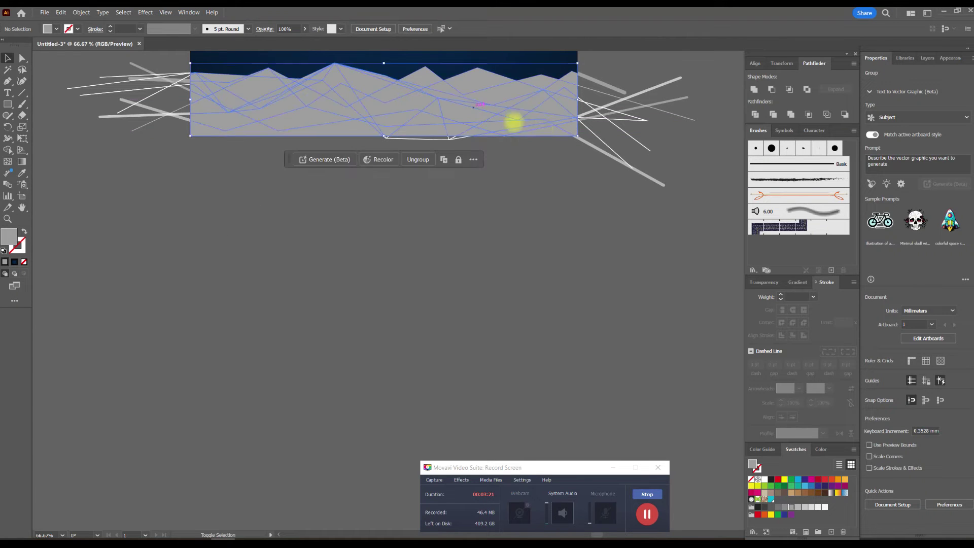
scroll(505, 272, "up", 1)
scroll(504, 272, "up", 5)
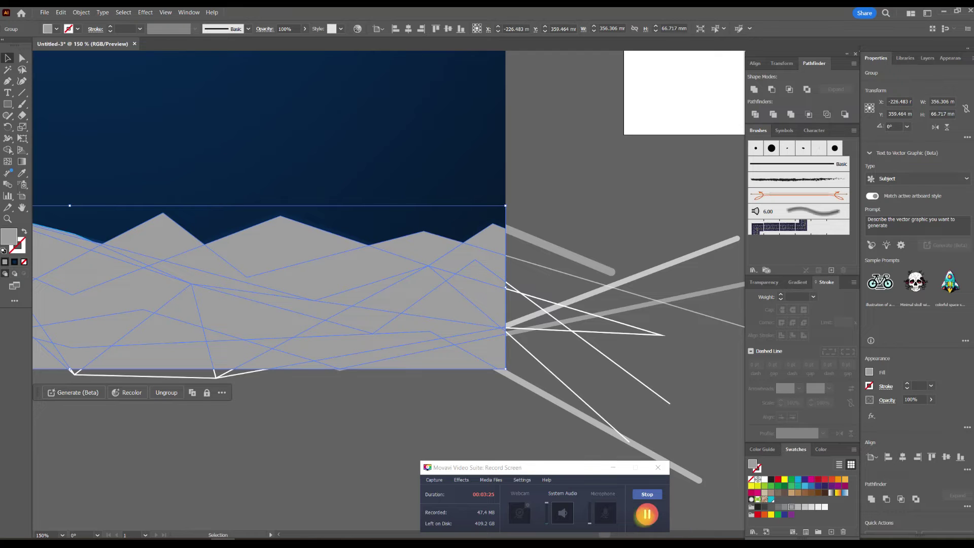
scroll(543, 219, "left", 3)
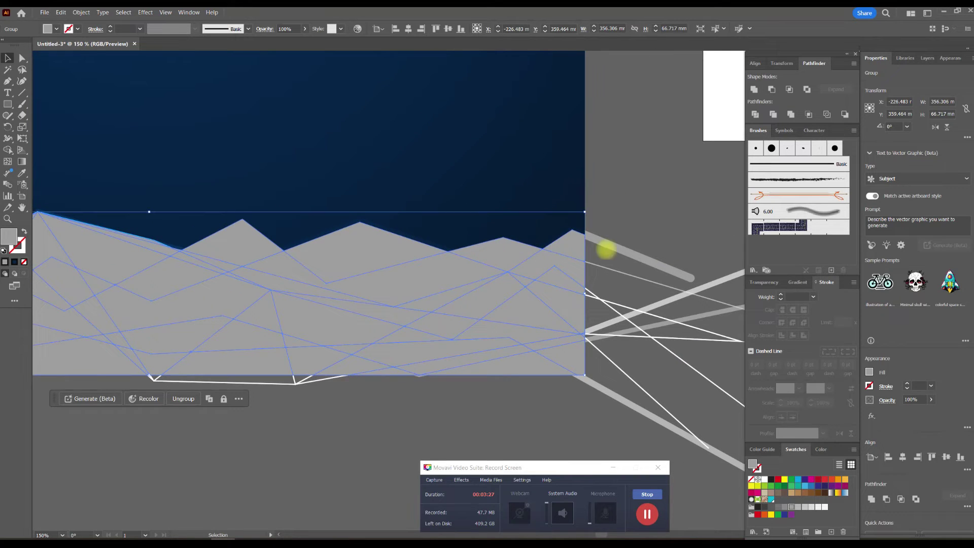
Step: Apply the Overlay blend mode to the mountain group and check the result
left_click(764, 282)
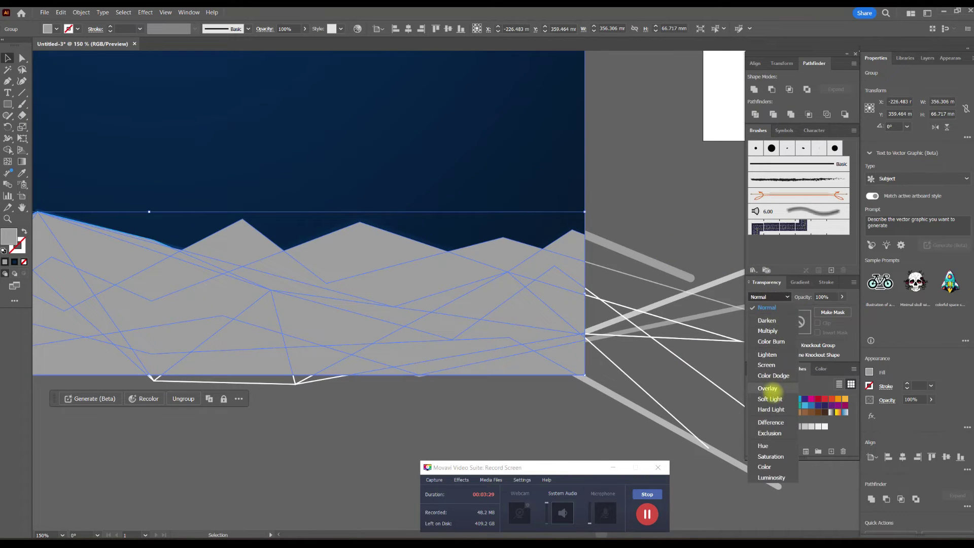
left_click(768, 389)
left_click(486, 228)
scroll(568, 208, "left", 4)
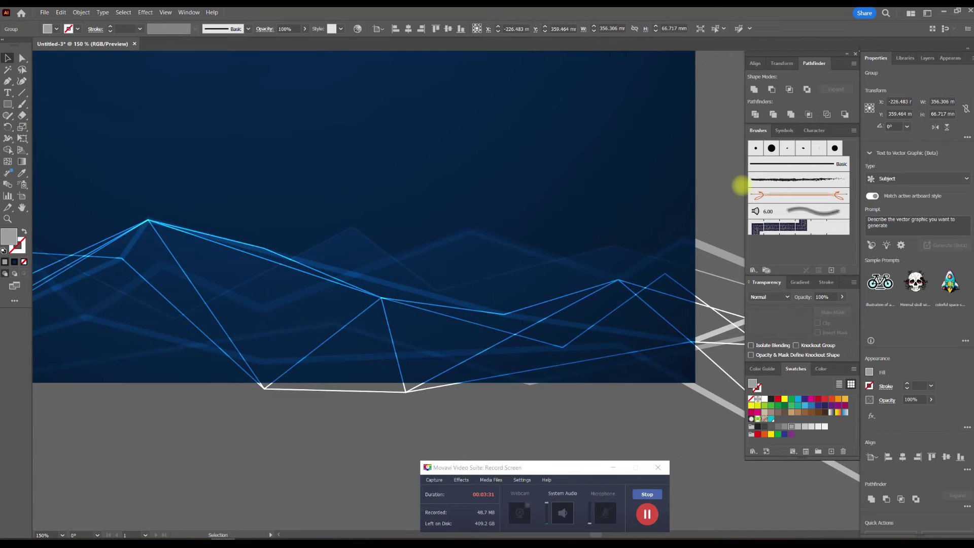
left_click(740, 187)
scroll(579, 145, "left", 4)
scroll(579, 237, "down", 1)
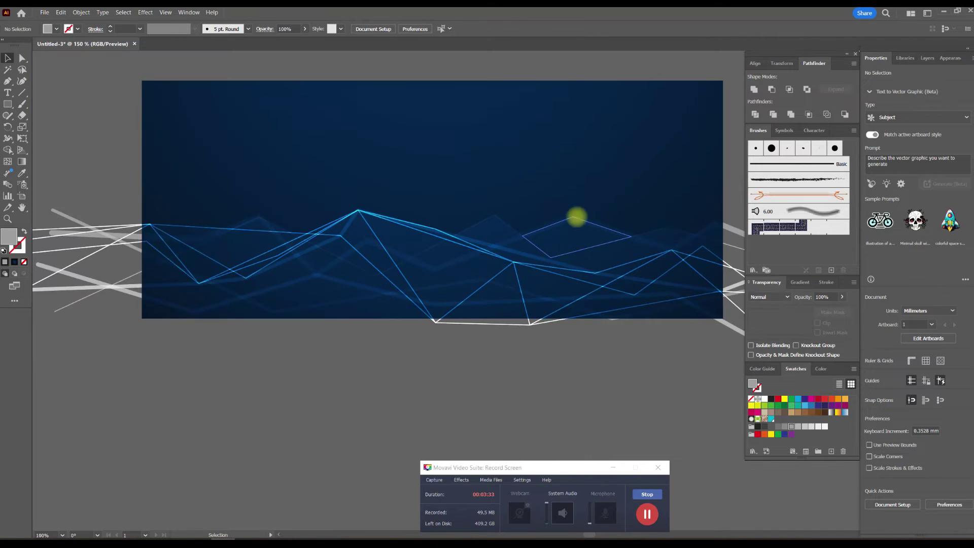
scroll(577, 217, "up", 3)
scroll(553, 276, "up", 1)
left_click_drag(560, 290, 554, 303)
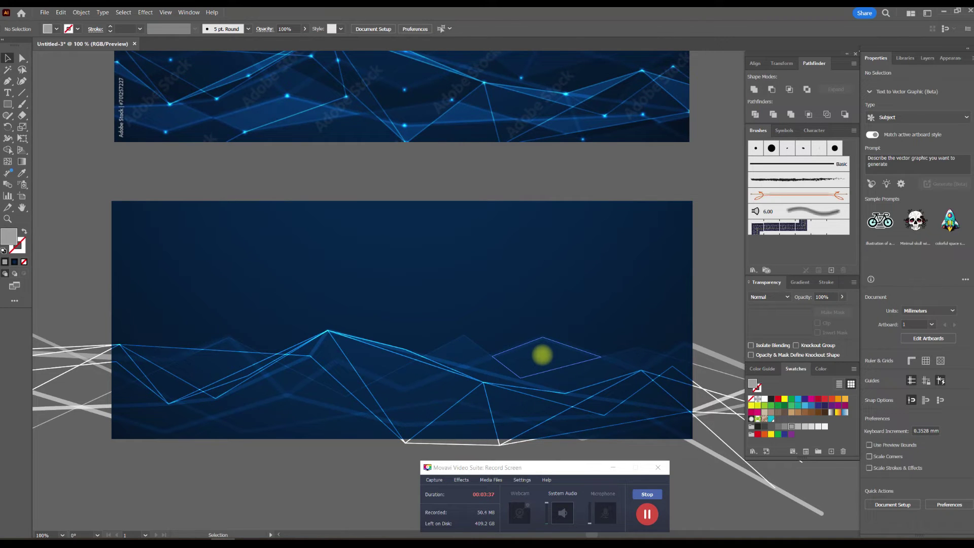
double_click(542, 355)
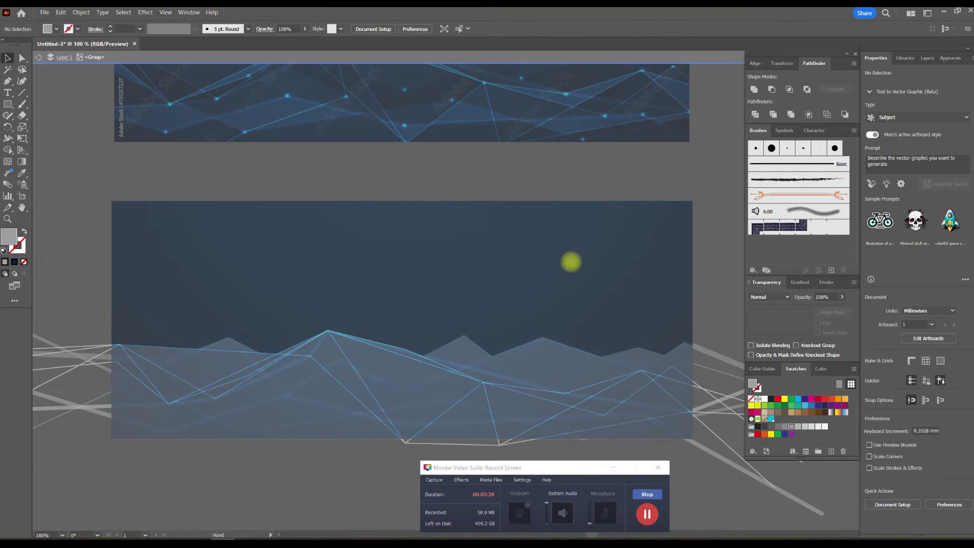
Step: Fill the lower-left facet white and eyedropper it onto several neighbouring facets
left_click_drag(570, 261, 588, 248)
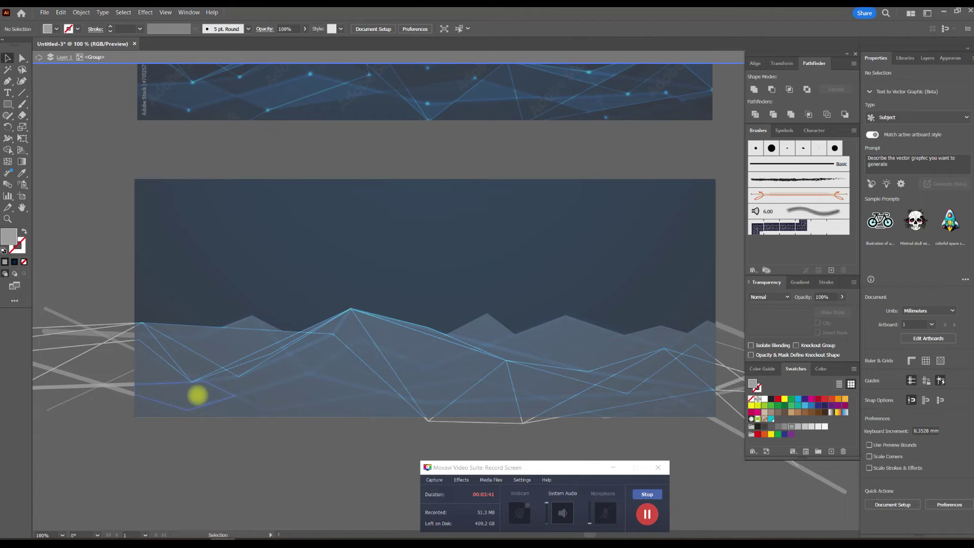
left_click(197, 396)
key("i")
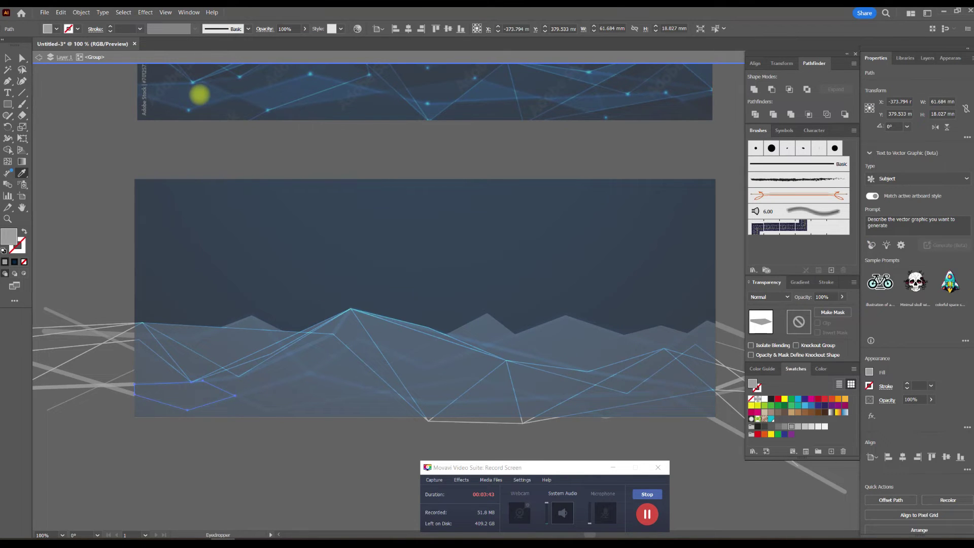
left_click(200, 94)
left_click(231, 116)
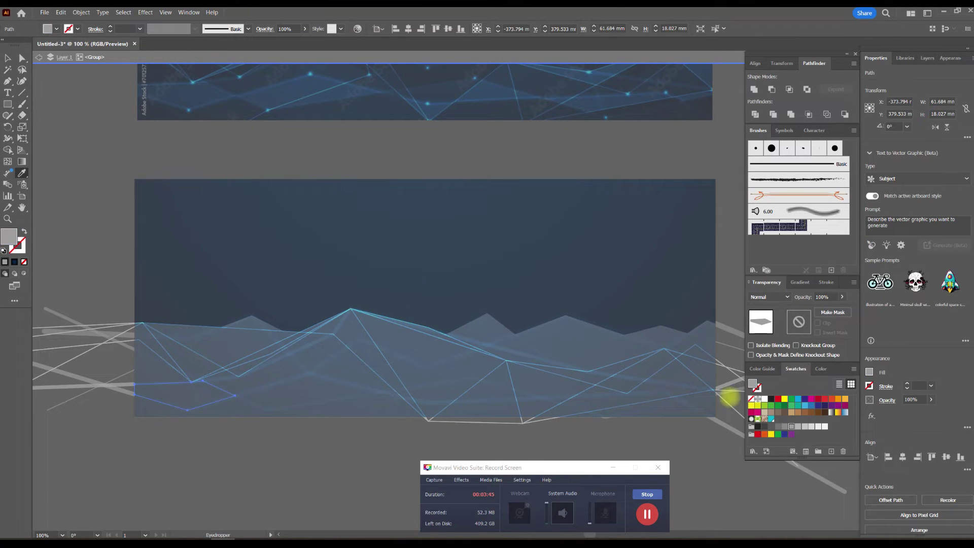
left_click(764, 399)
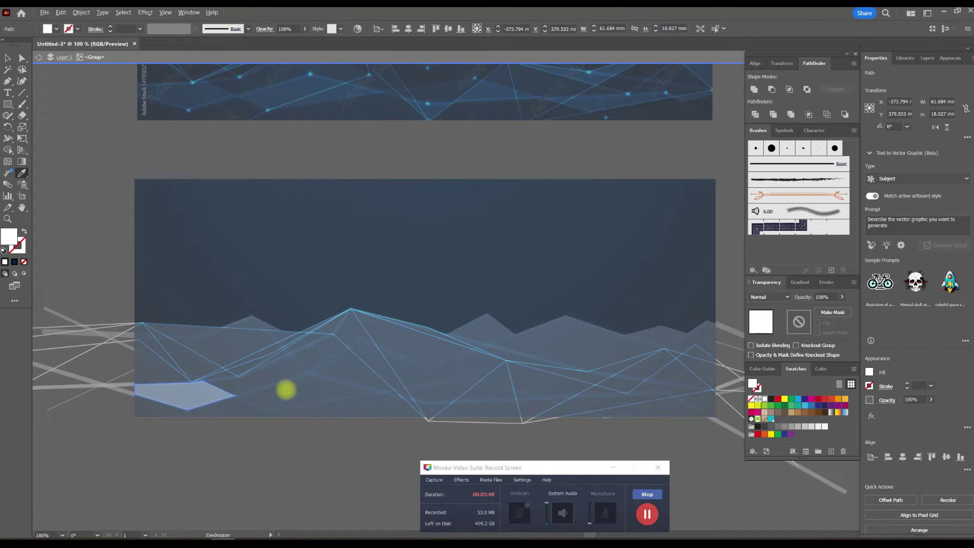
left_click(341, 385, "alt")
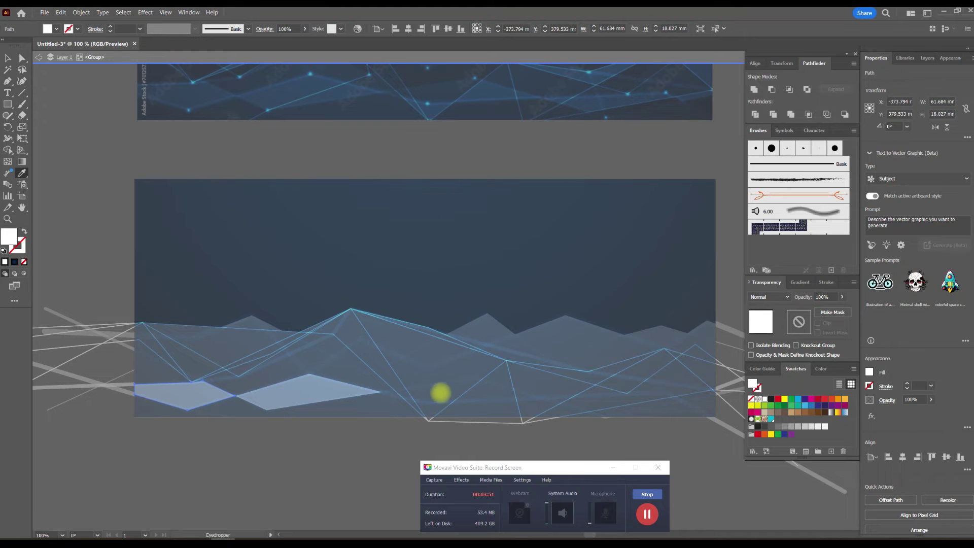
left_click_drag(541, 367, 449, 383)
left_click(453, 394, "alt")
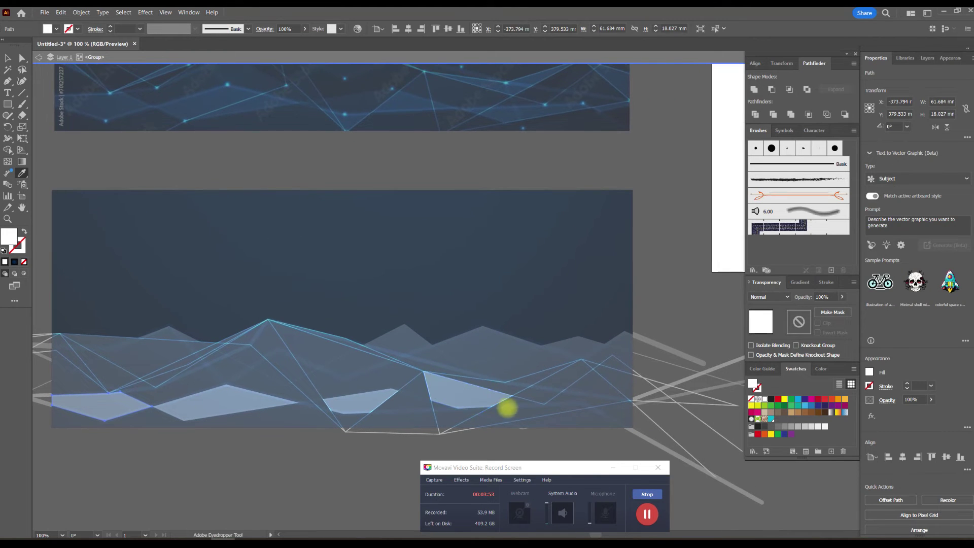
left_click(520, 403)
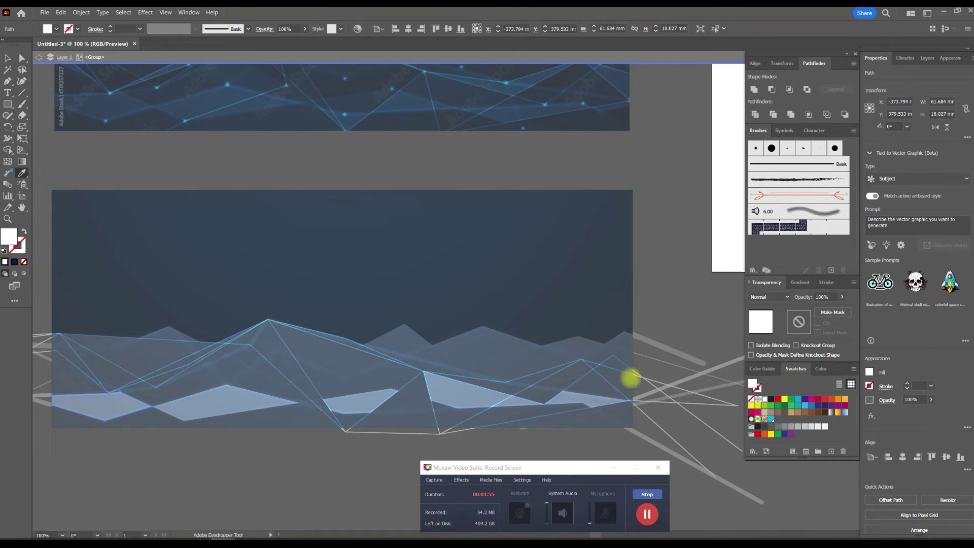
left_click(414, 401)
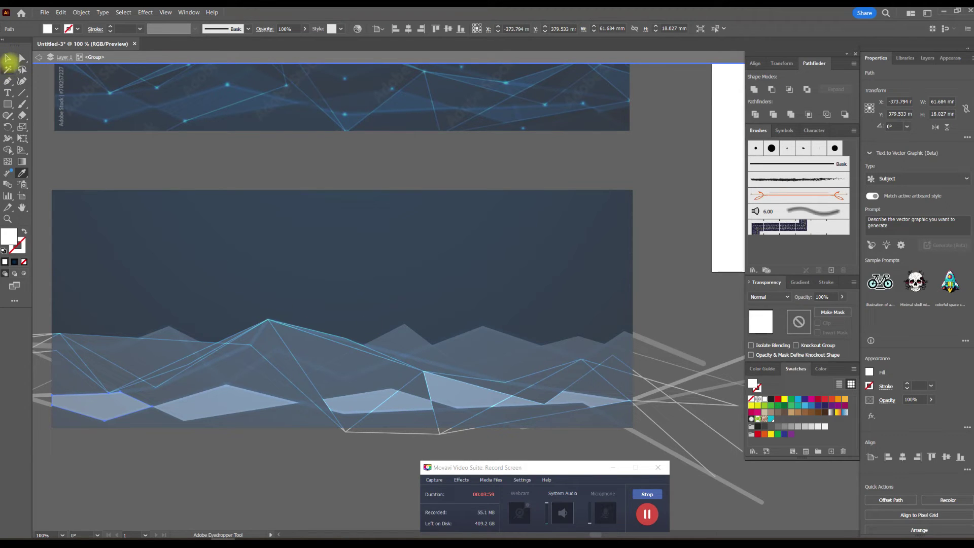
left_click(8, 57)
Step: Give another small facet a light swatch fill, eyedropper it onto three more facets, then zoom out
left_click(268, 384)
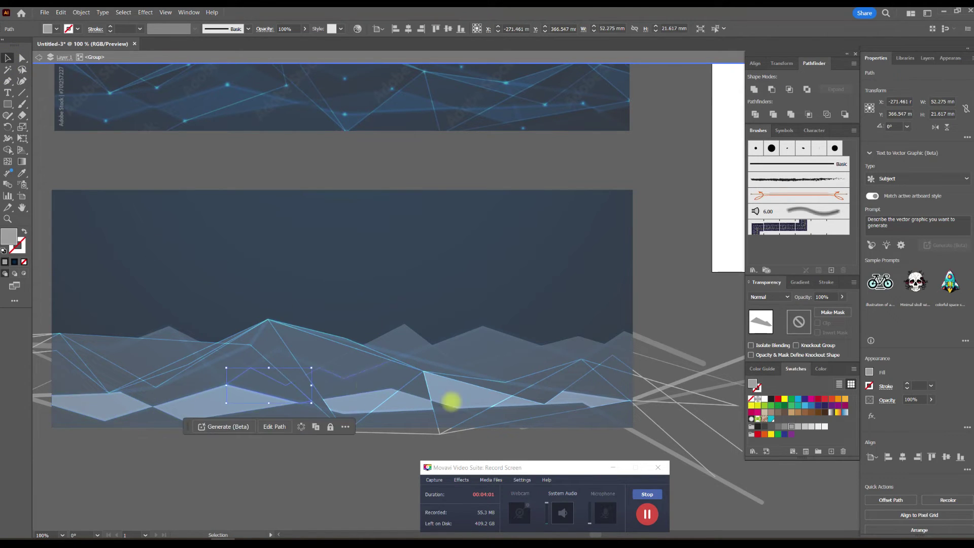
left_click_drag(374, 260, 465, 300)
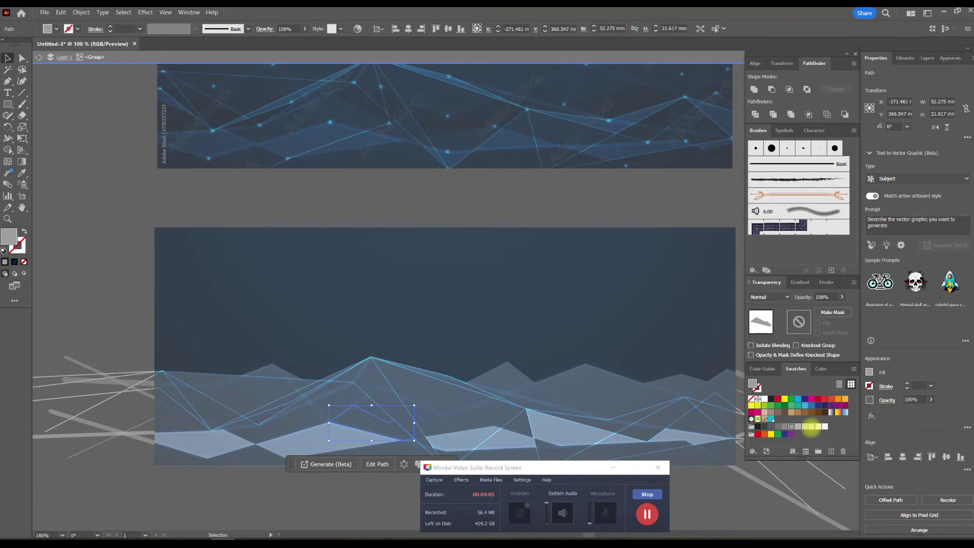
left_click(812, 427)
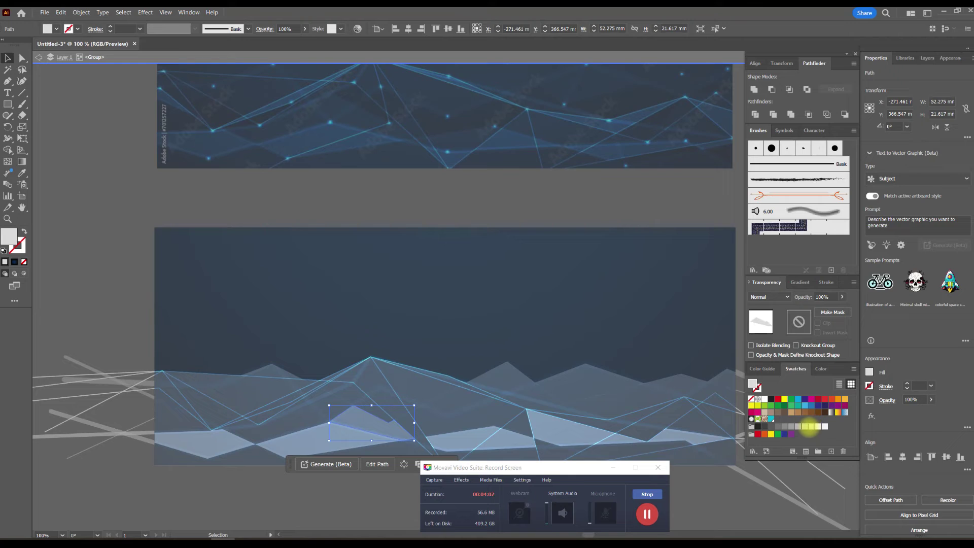
key("i")
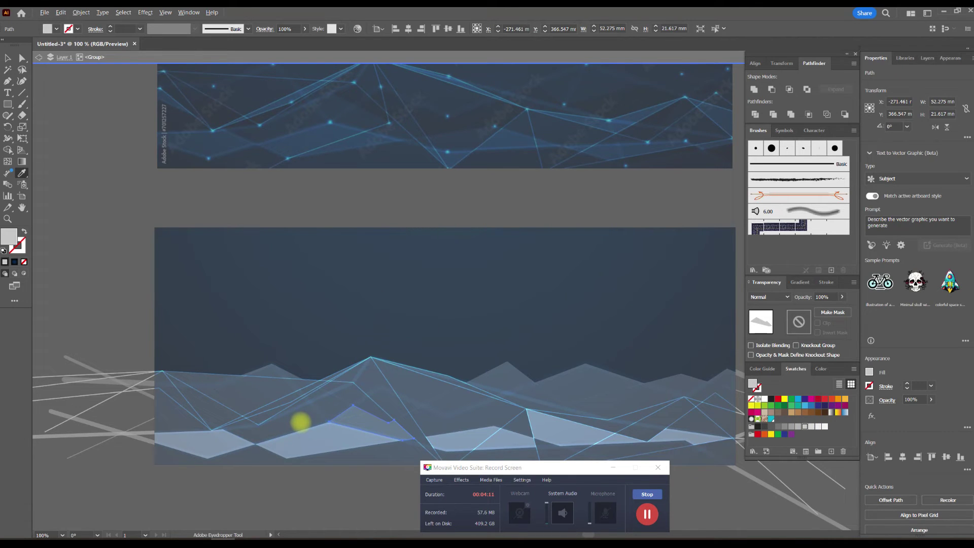
left_click(301, 422)
left_click(268, 389)
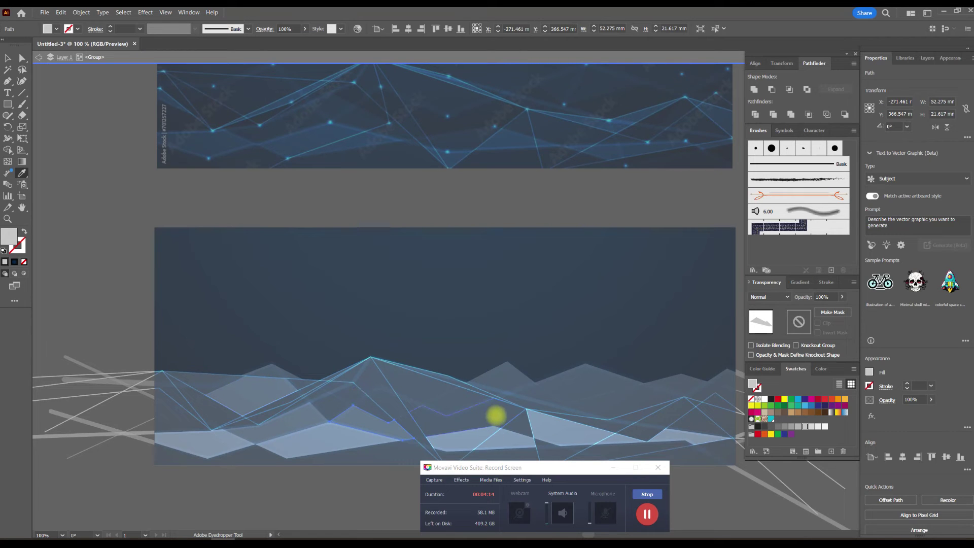
left_click(500, 413)
left_click(7, 56)
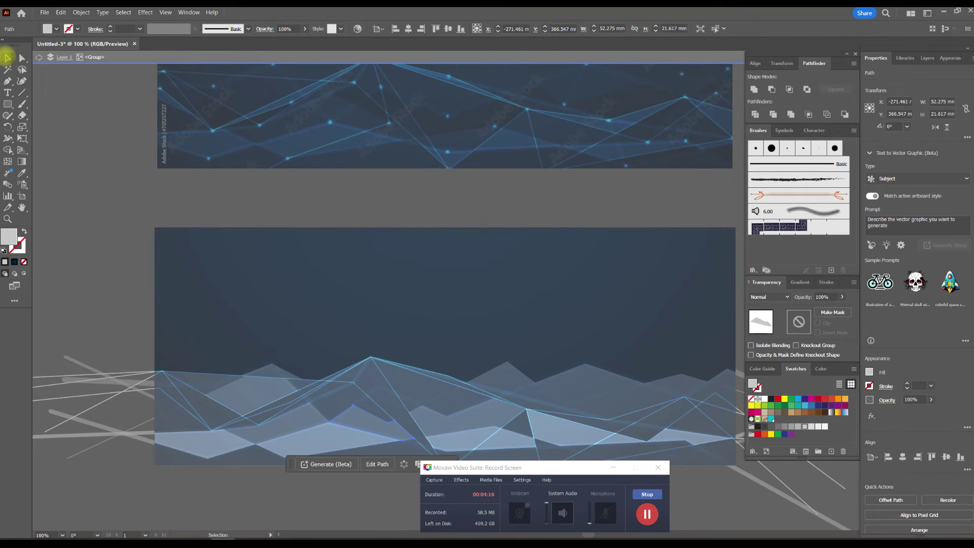
key("ctrl+shift+a")
key("ctrl+minus")
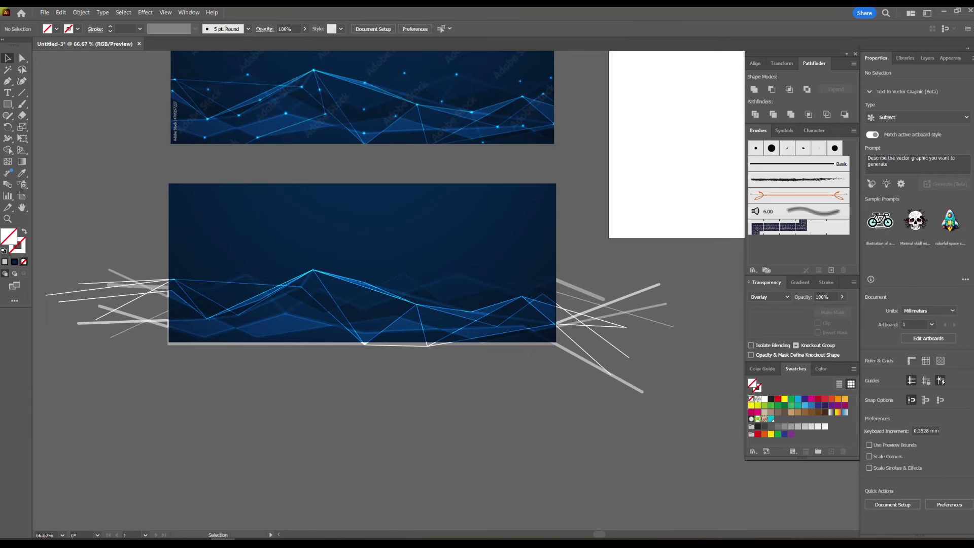
Step: Draw a small circle, give it a radial gradient, and move it onto the lower banner
left_click_drag(355, 254, 343, 379)
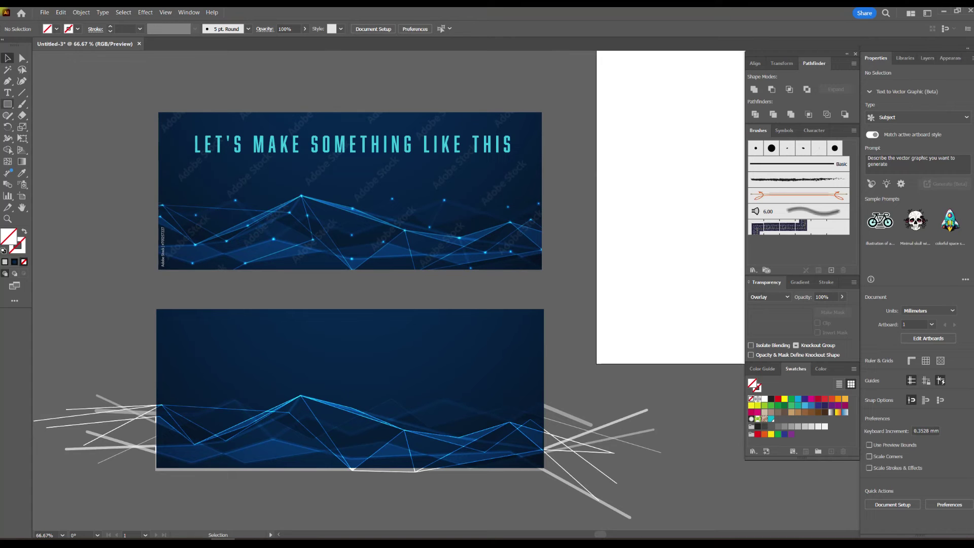
left_click_drag(8, 104, 50, 126)
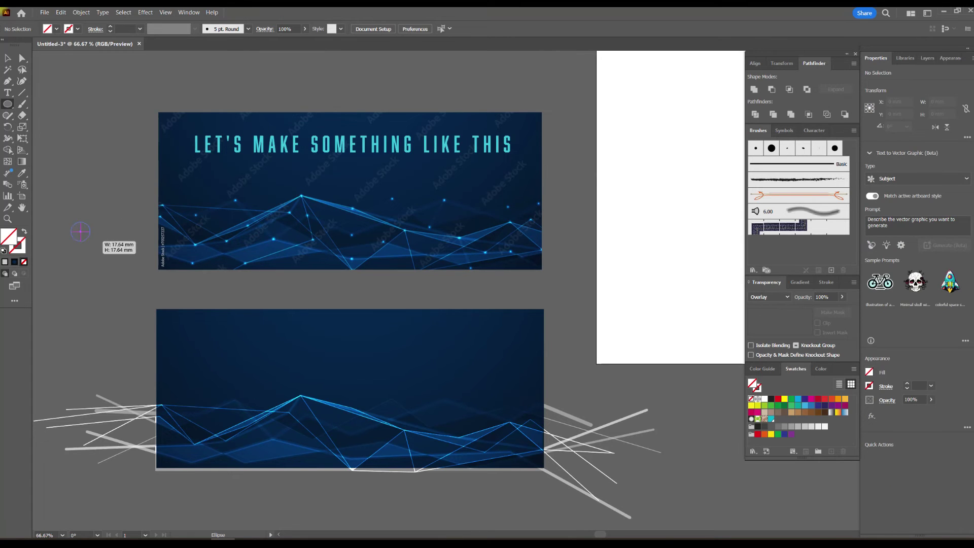
left_click_drag(71, 221, 105, 256)
key("v")
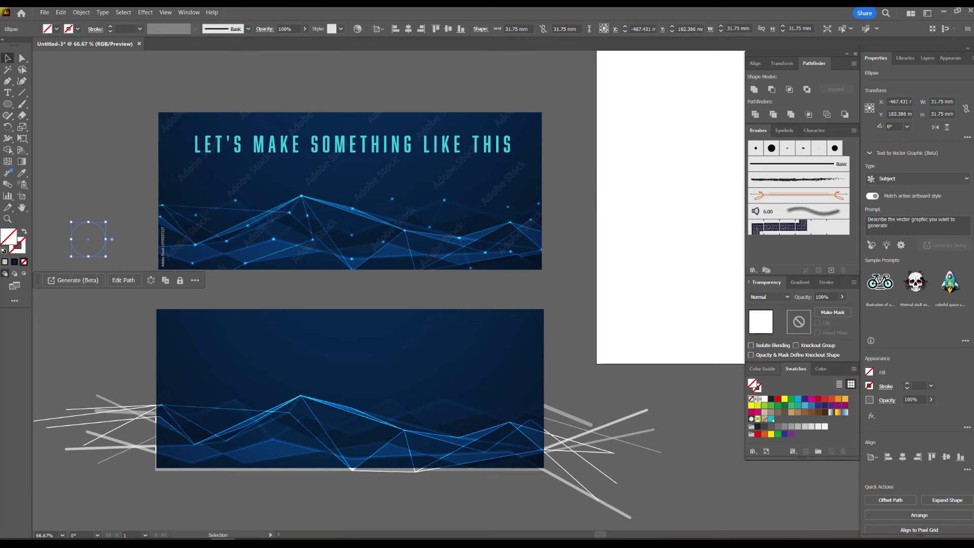
left_click(800, 283)
left_click(805, 298)
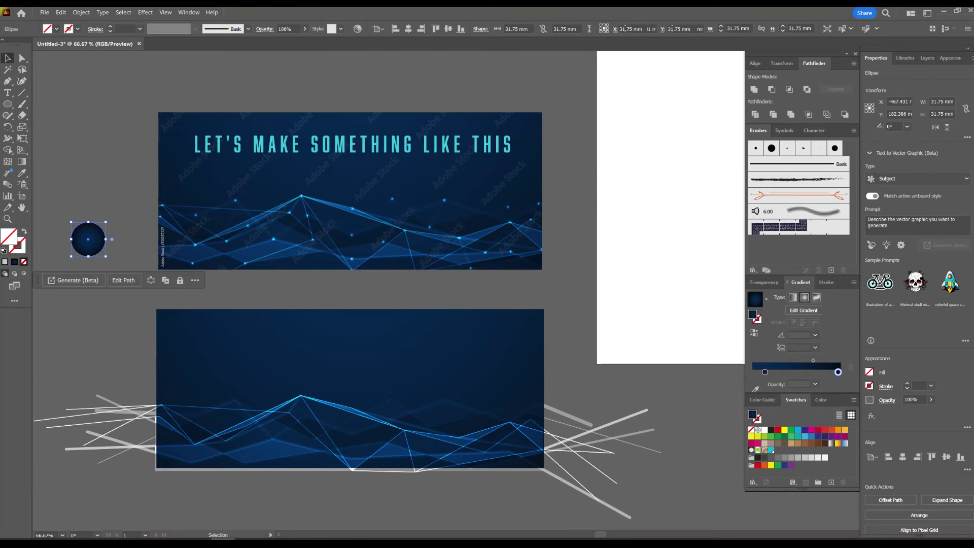
left_click_drag(88, 239, 315, 347)
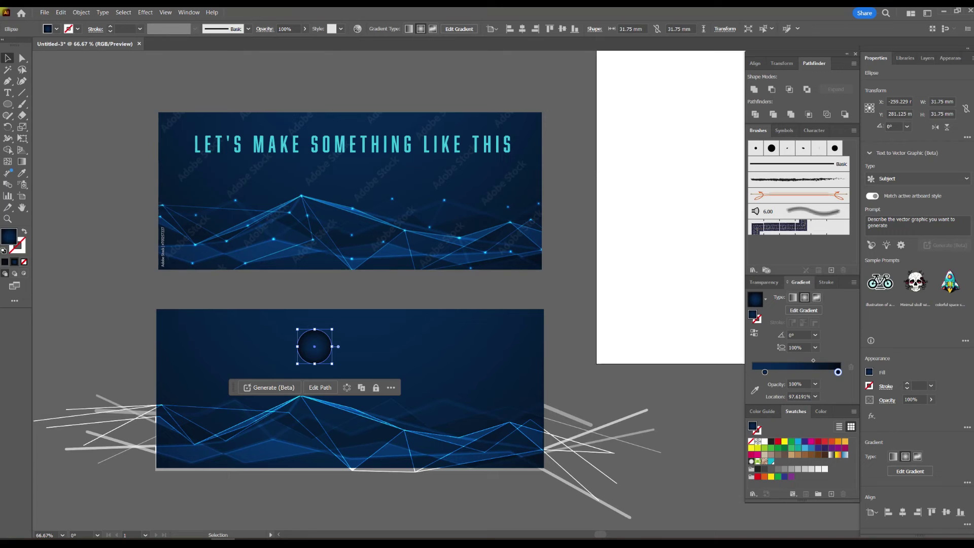
Step: Reset the gradient to white-to-black and move the white stop to 0% and the midpoint toward the white end
key("ctrl+z")
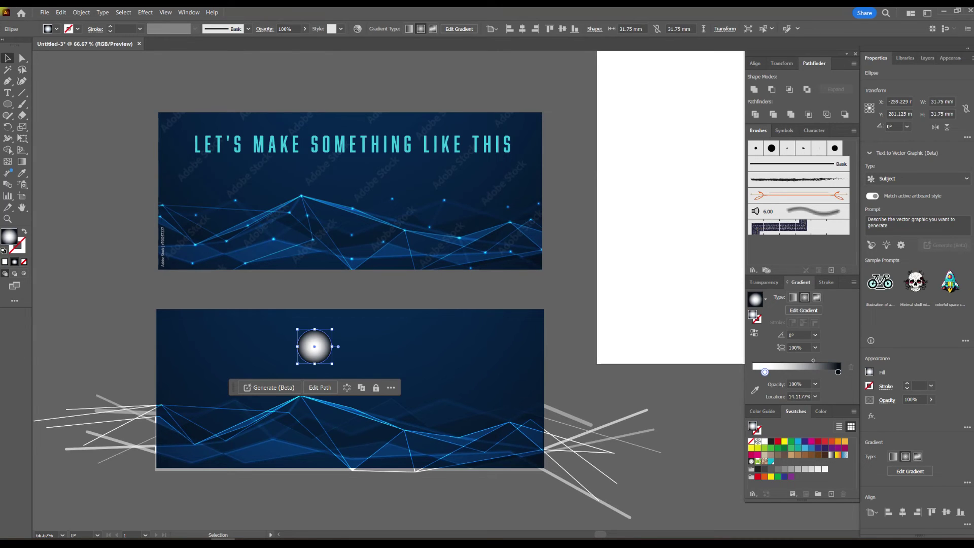
left_click_drag(764, 372, 753, 372)
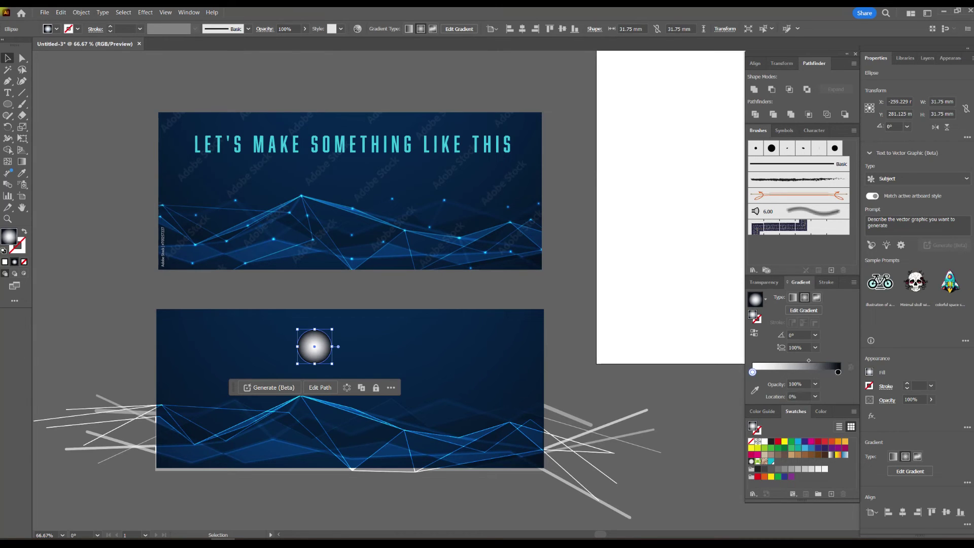
mouse_move(809, 359)
left_mouse_down()
mouse_move(787, 359)
mouse_move(822, 372)
left_mouse_up()
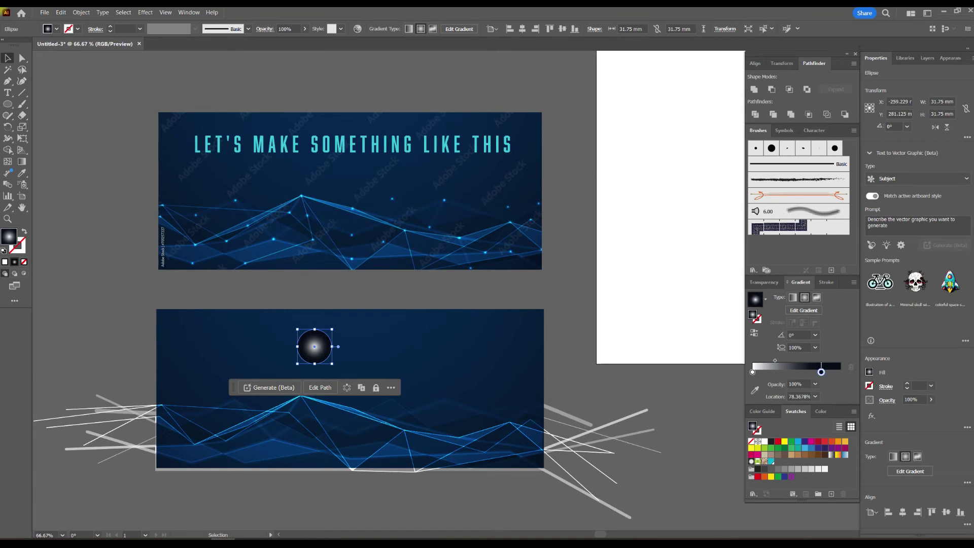